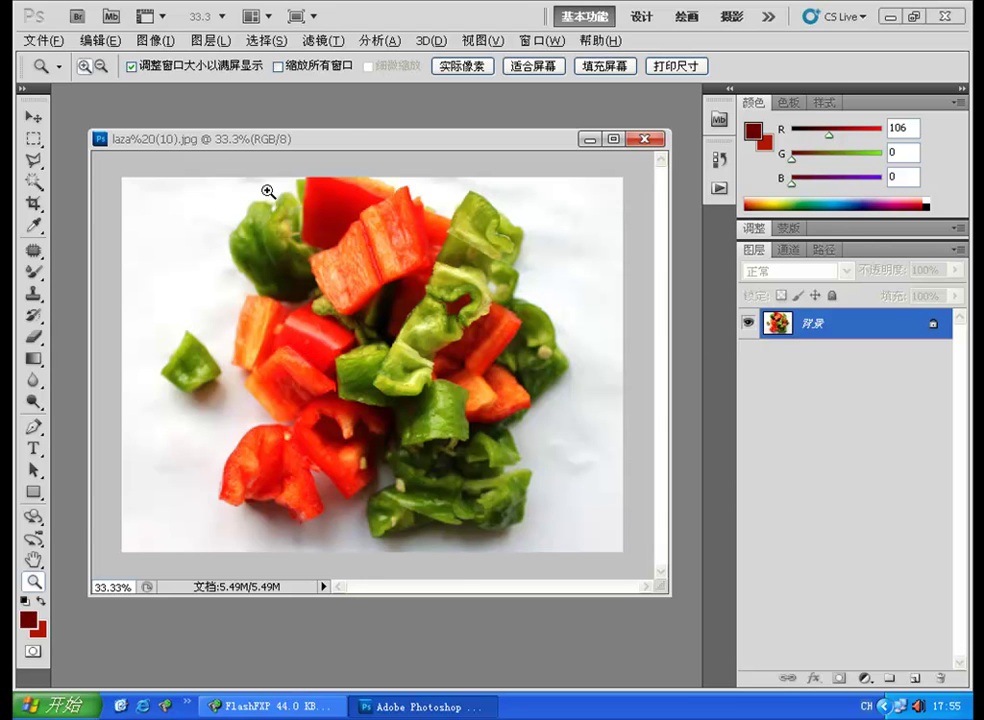
- Save the pepper image to the desktop in Photoshop format as laza%20(10).psd
click(68, 40)
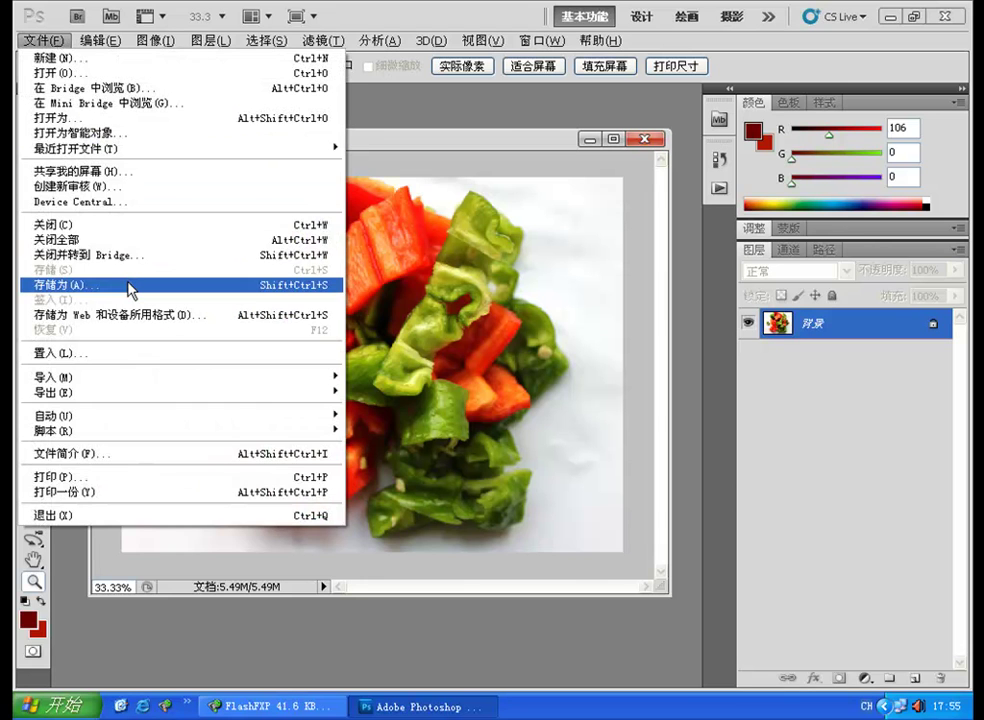
click(130, 286)
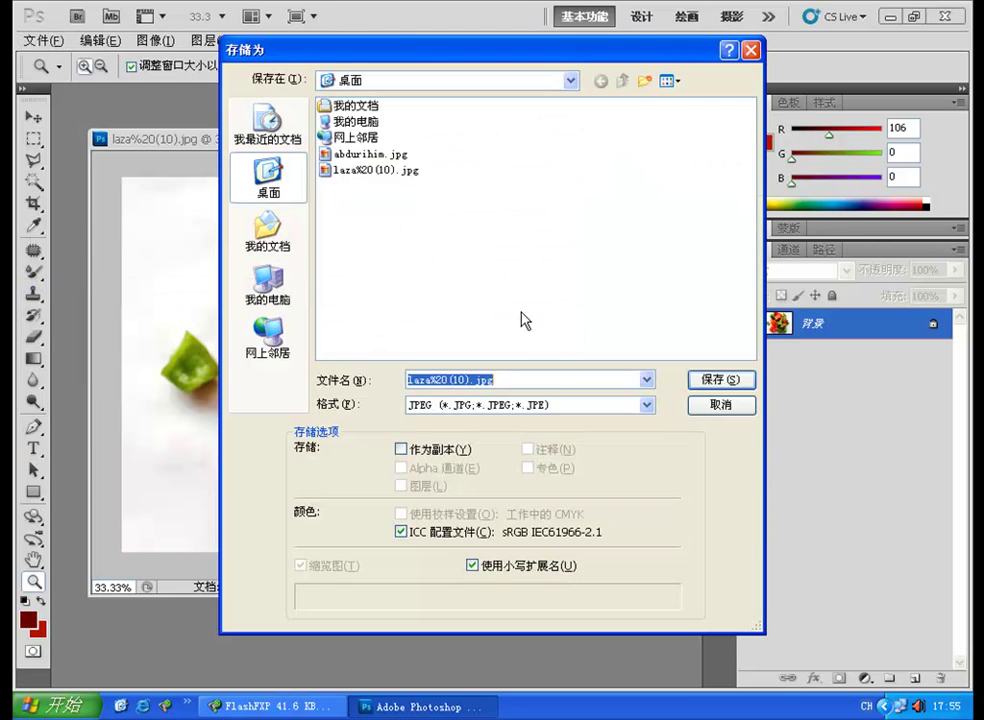
click(545, 404)
click(537, 420)
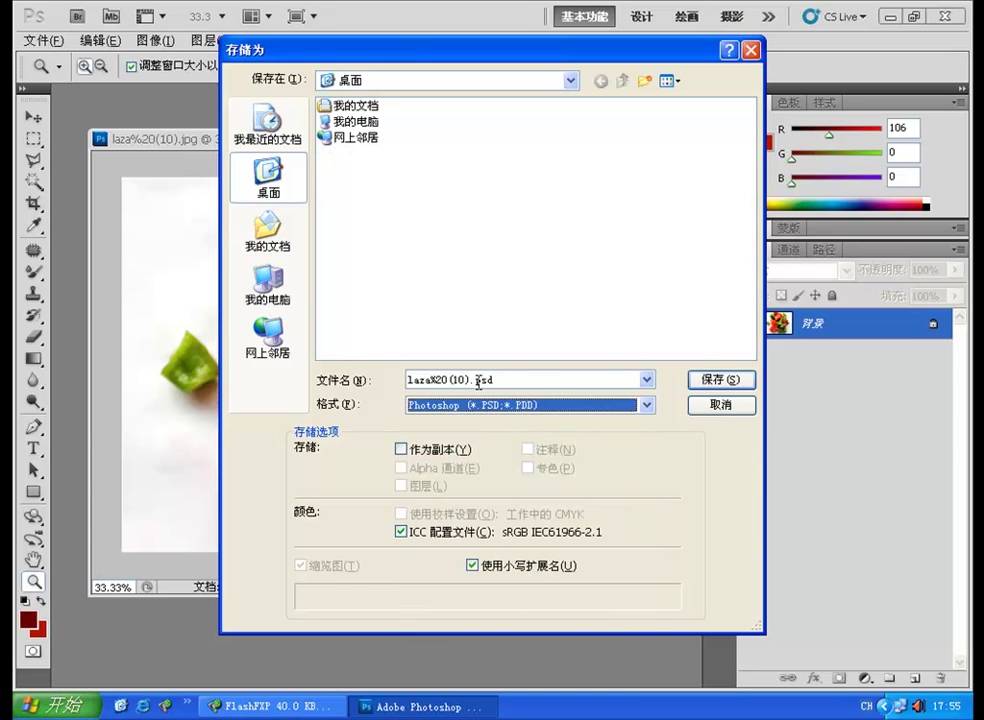
click(733, 379)
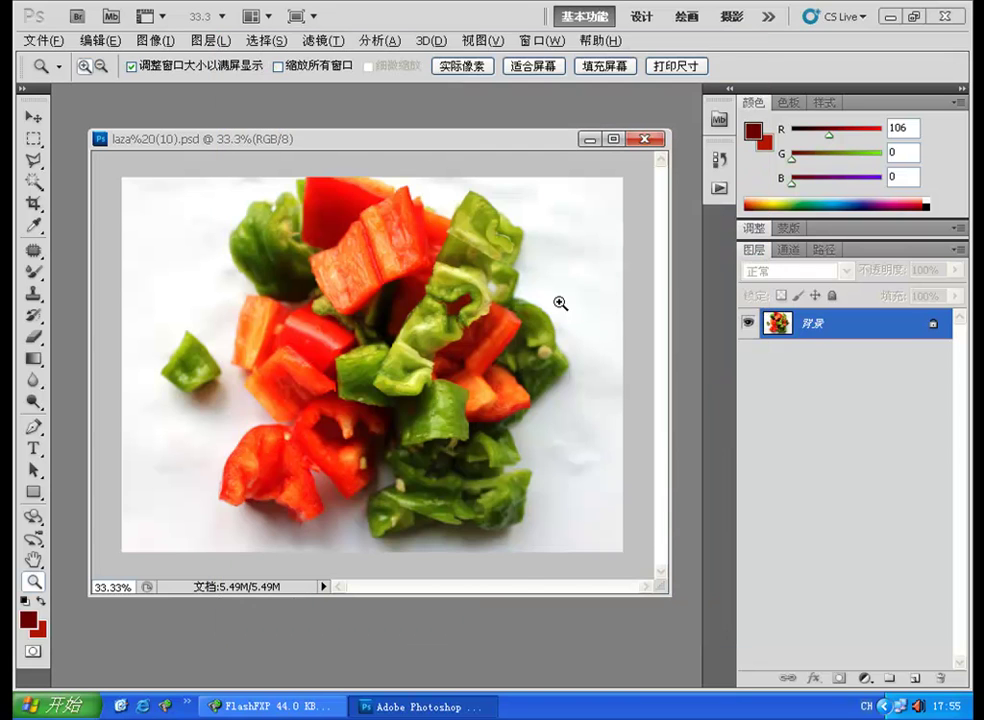
- Show the desktop and place the laza%20(10).psd file directly beside laza%20(10).jpg
click(888, 16)
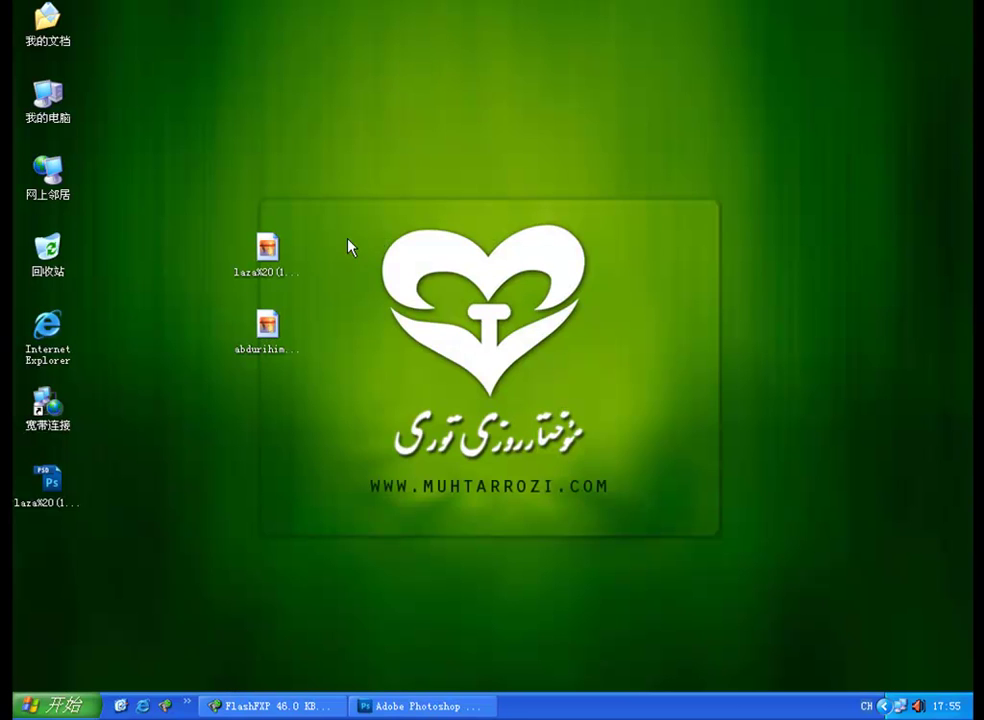
drag(55, 483, 360, 218)
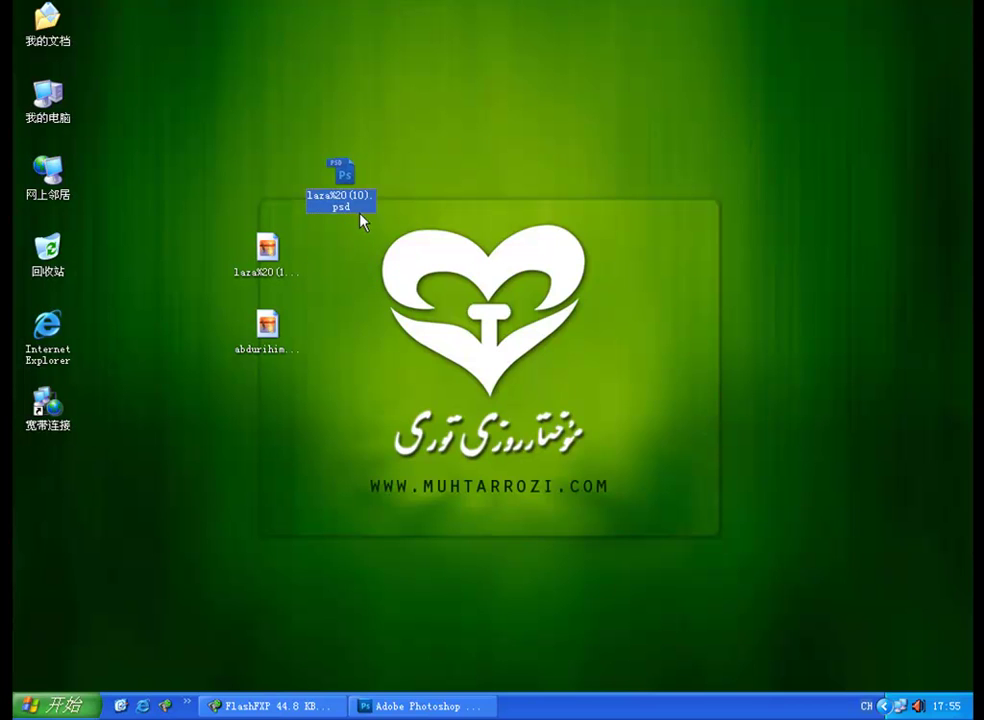
right_click(347, 198)
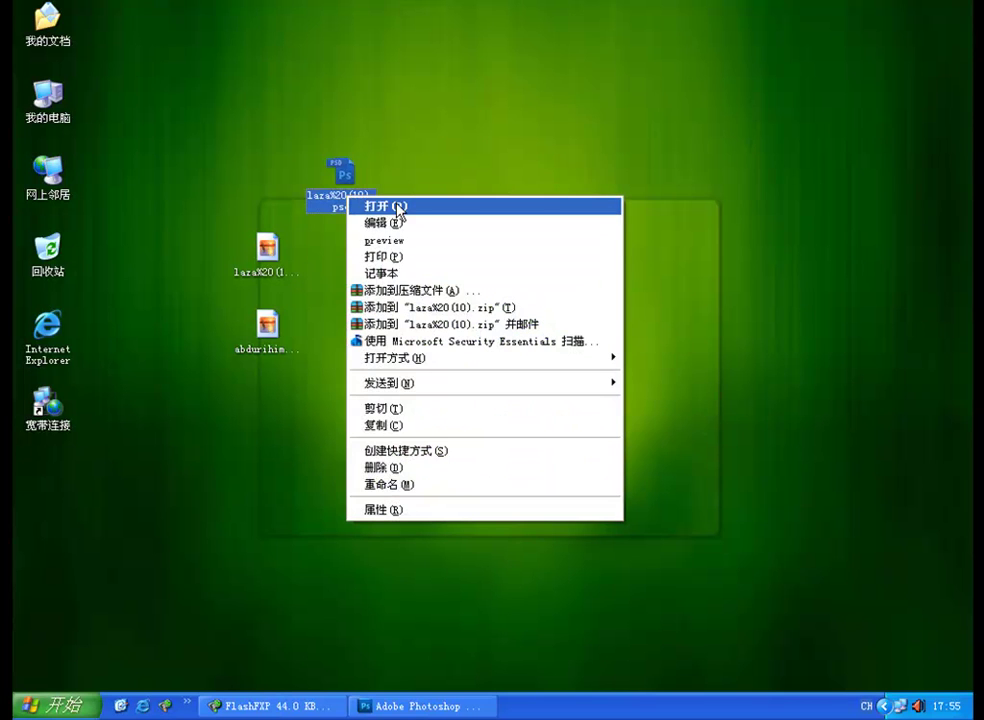
click(276, 248)
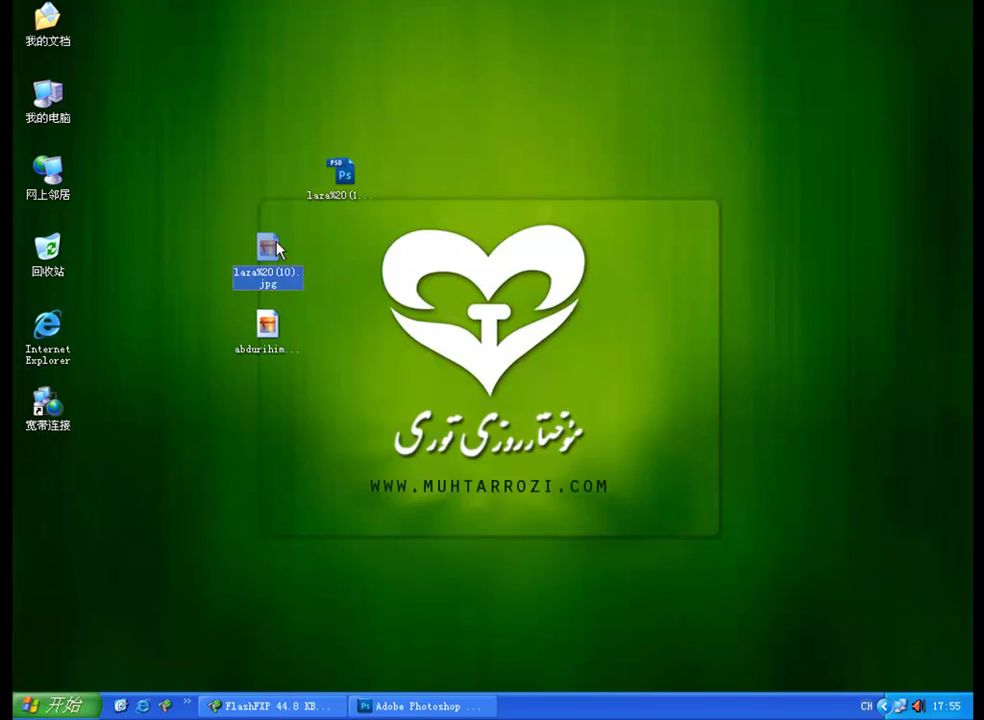
right_click(276, 248)
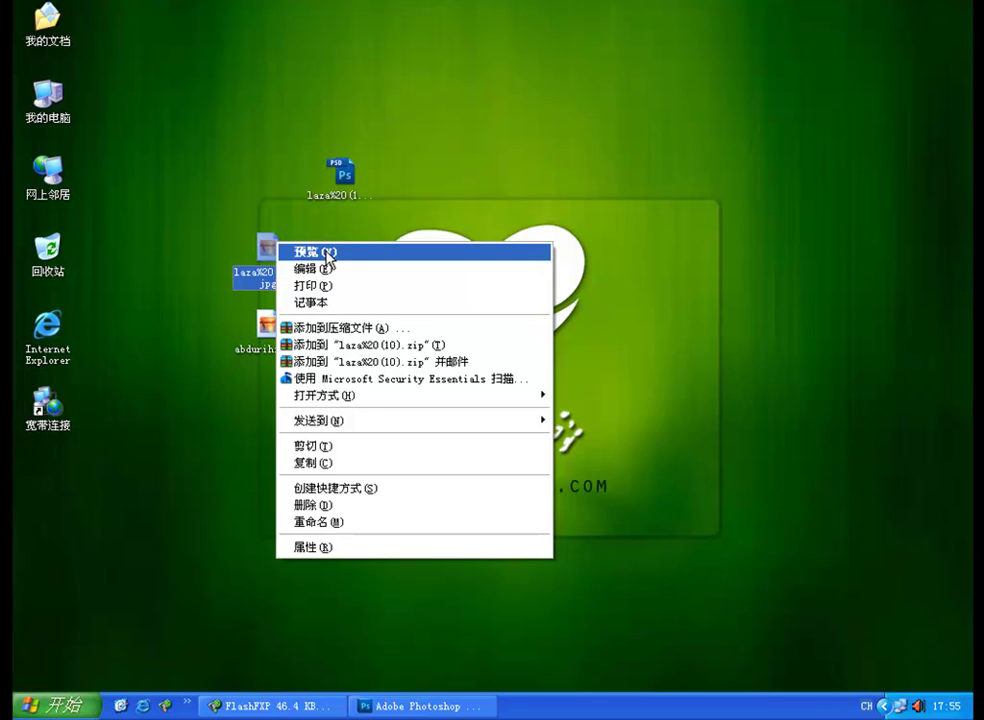
click(460, 161)
drag(333, 170, 343, 236)
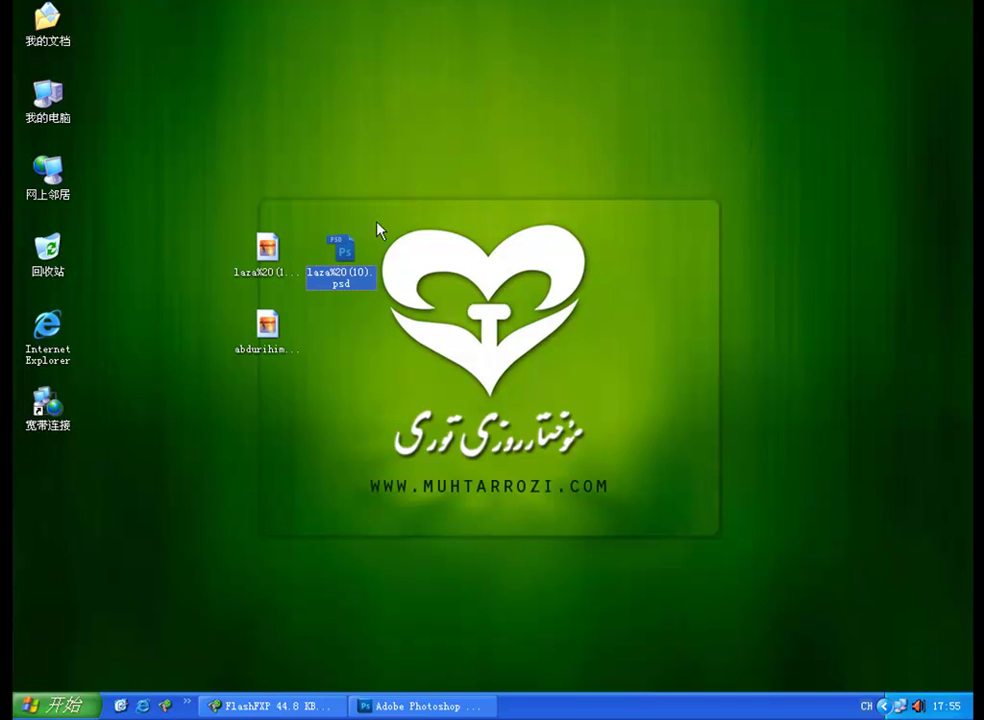
- Return to Photoshop and review the file formats offered for saving the image, leaving without saving
click(420, 706)
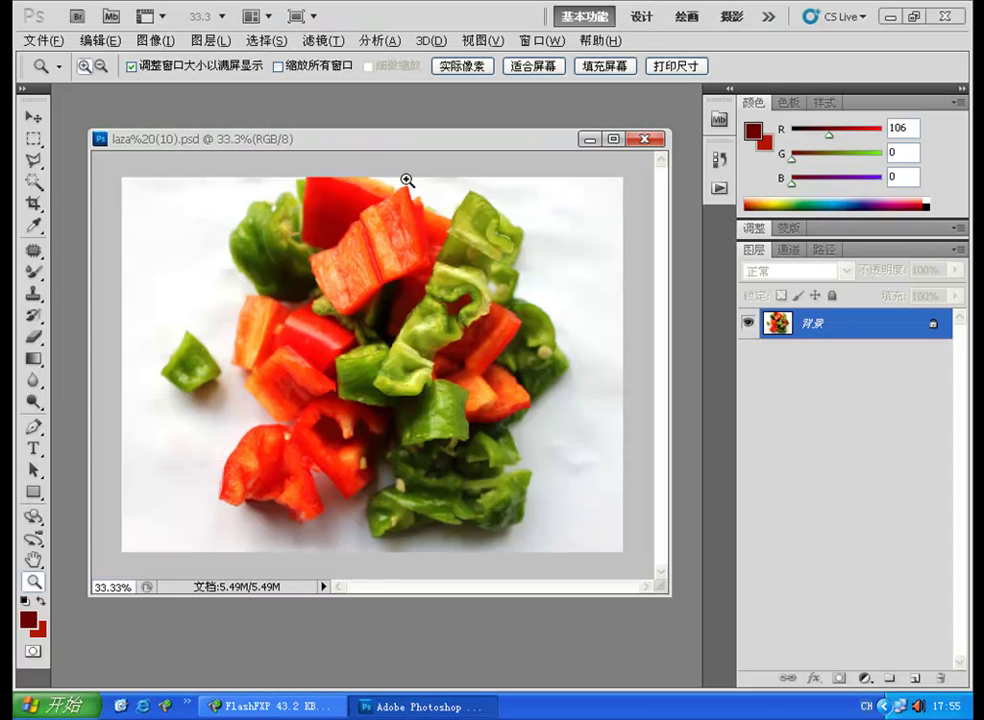
click(40, 40)
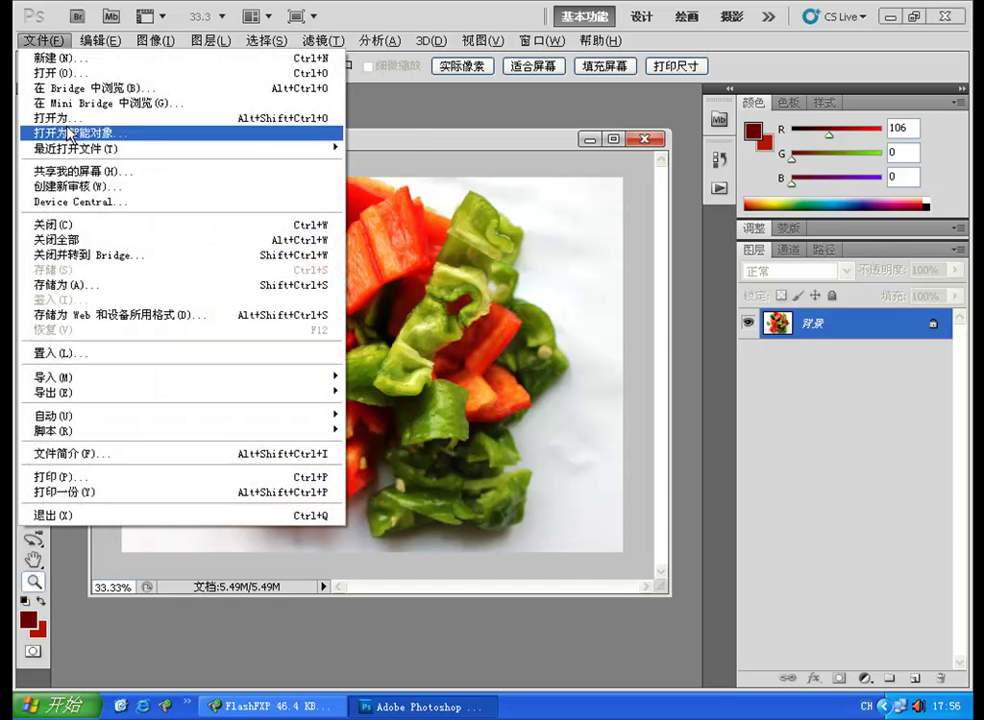
click(97, 285)
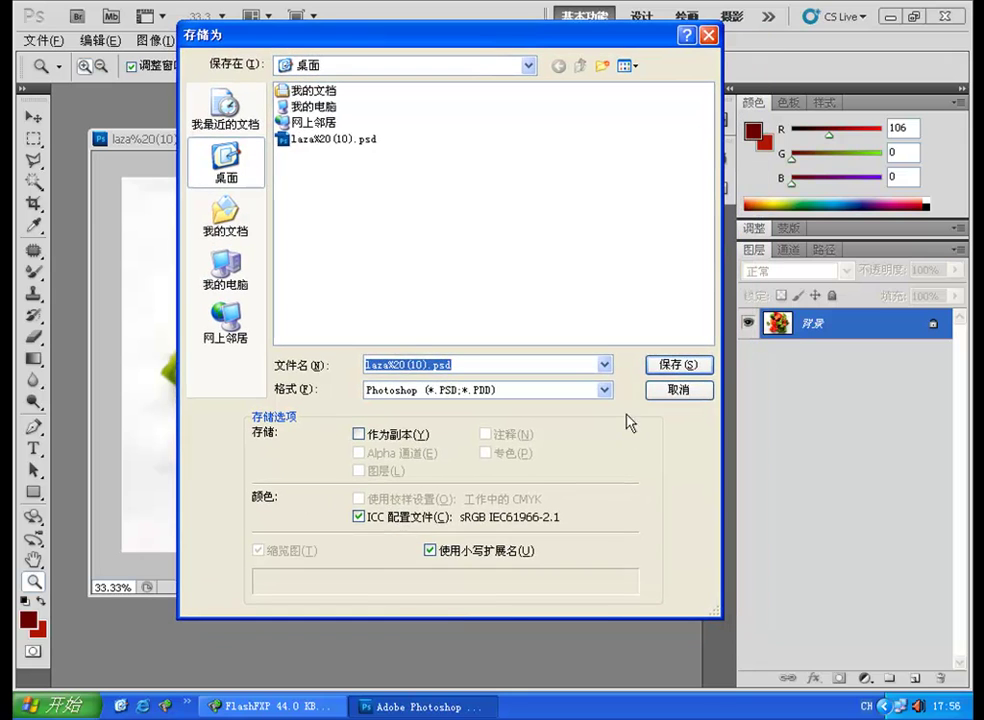
click(606, 391)
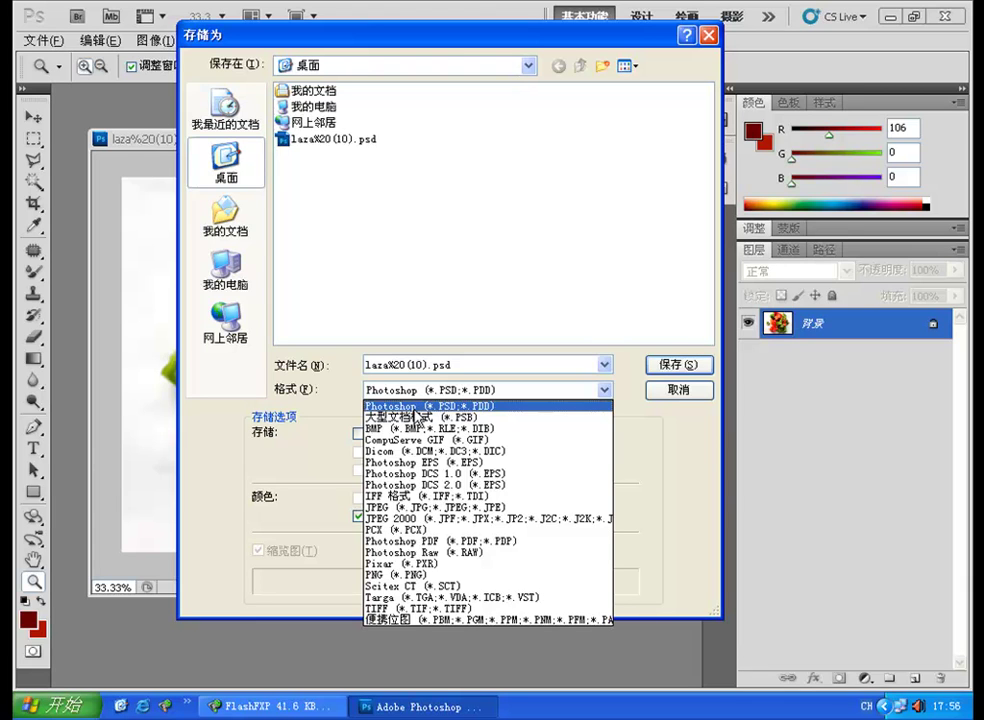
click(692, 394)
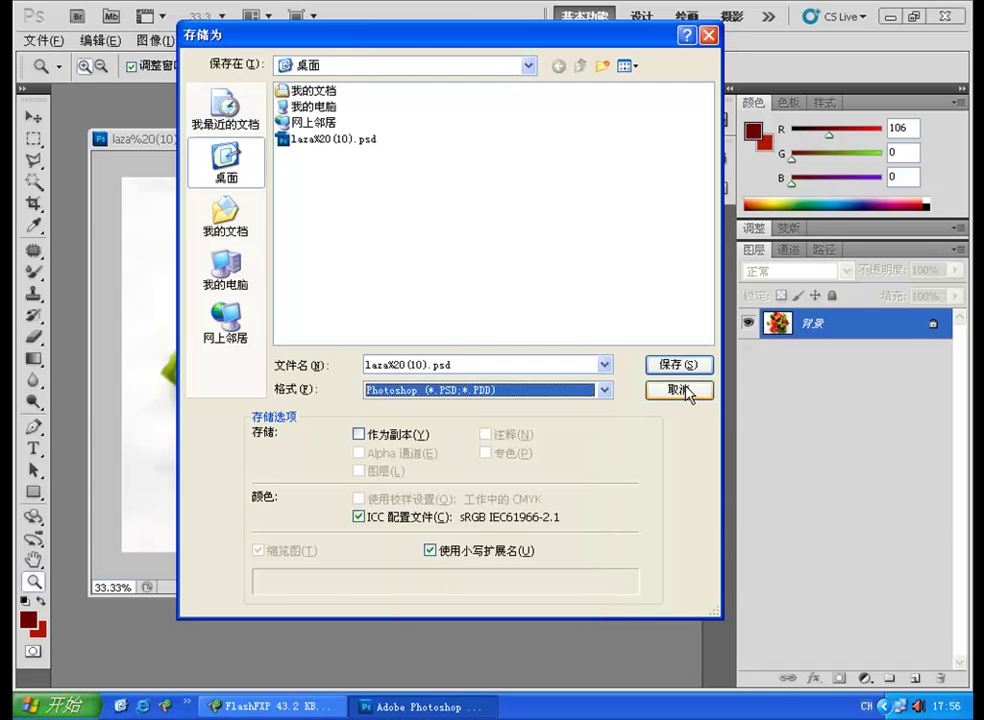
click(692, 394)
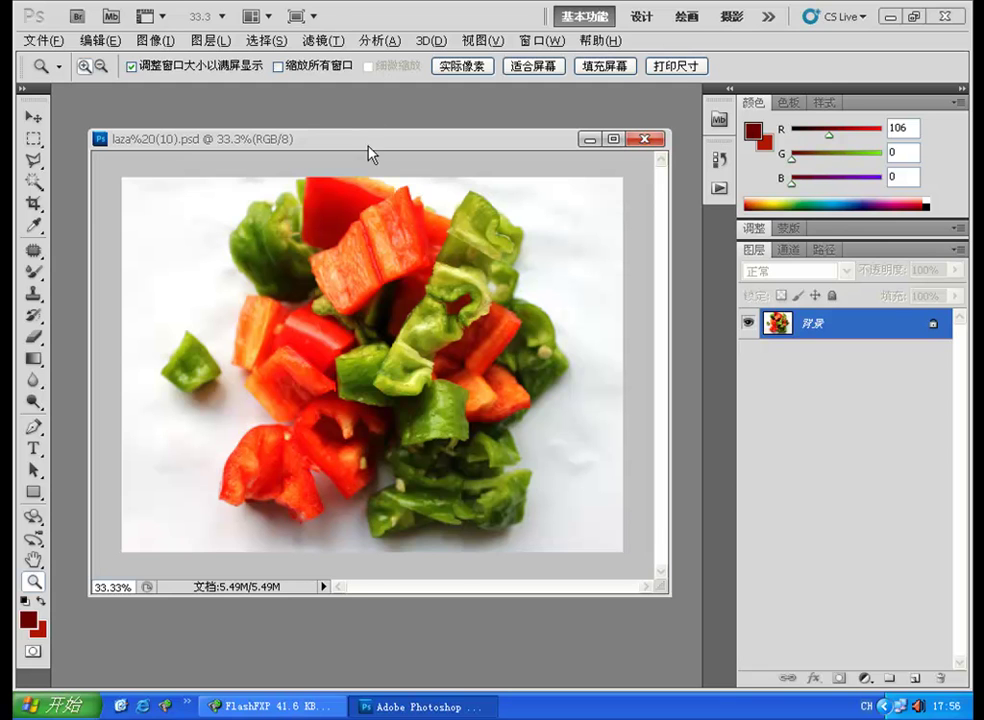
- Switch to Internet Explorer, open the bridge photo's group from the uiroom.com home page and go to its page 3
click(145, 708)
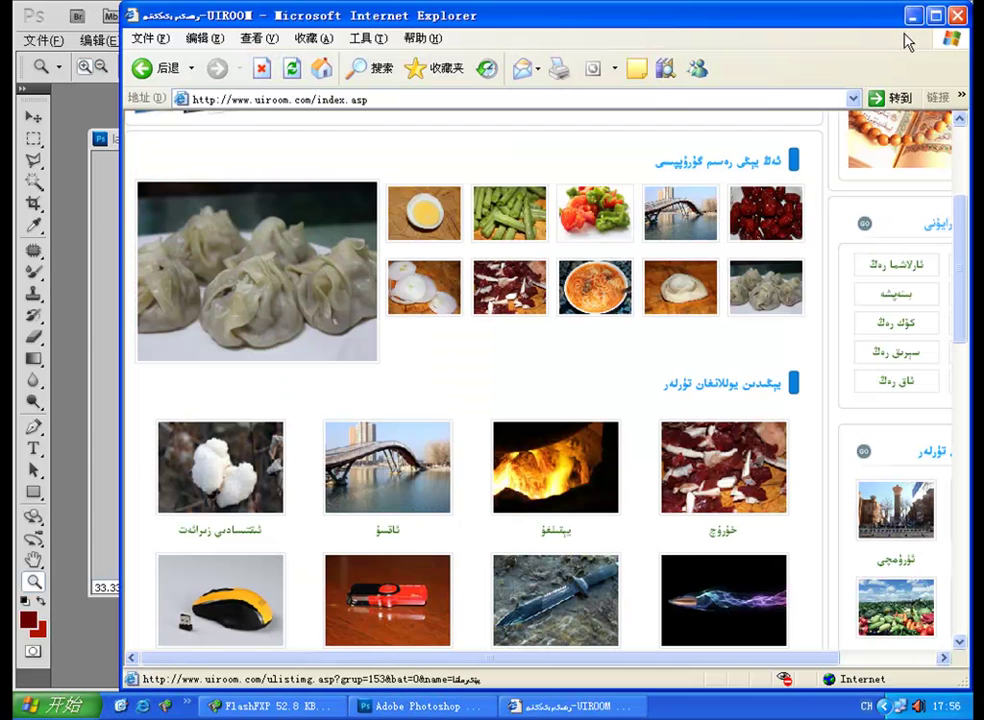
click(680, 212)
click(956, 15)
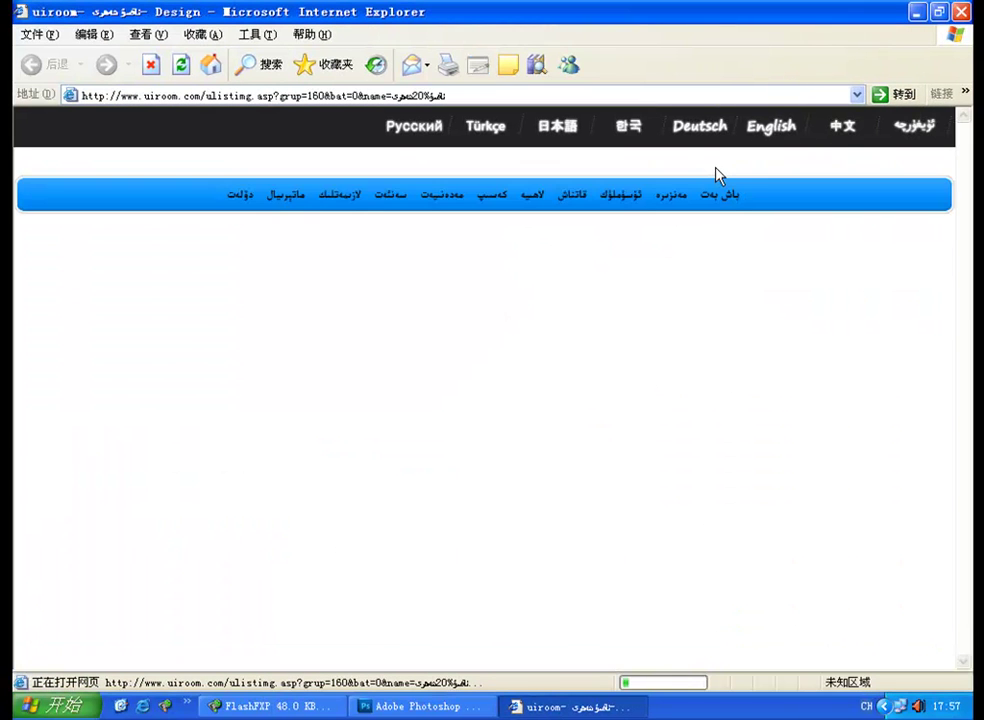
scroll(716, 175, down, 8)
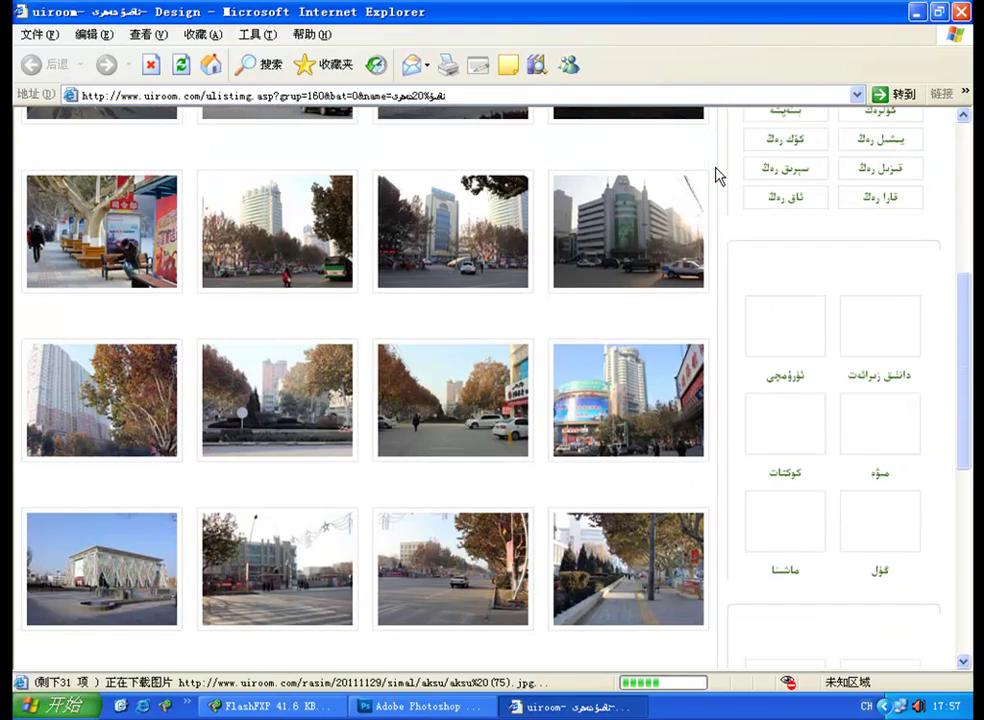
scroll(716, 175, down, 3)
click(55, 363)
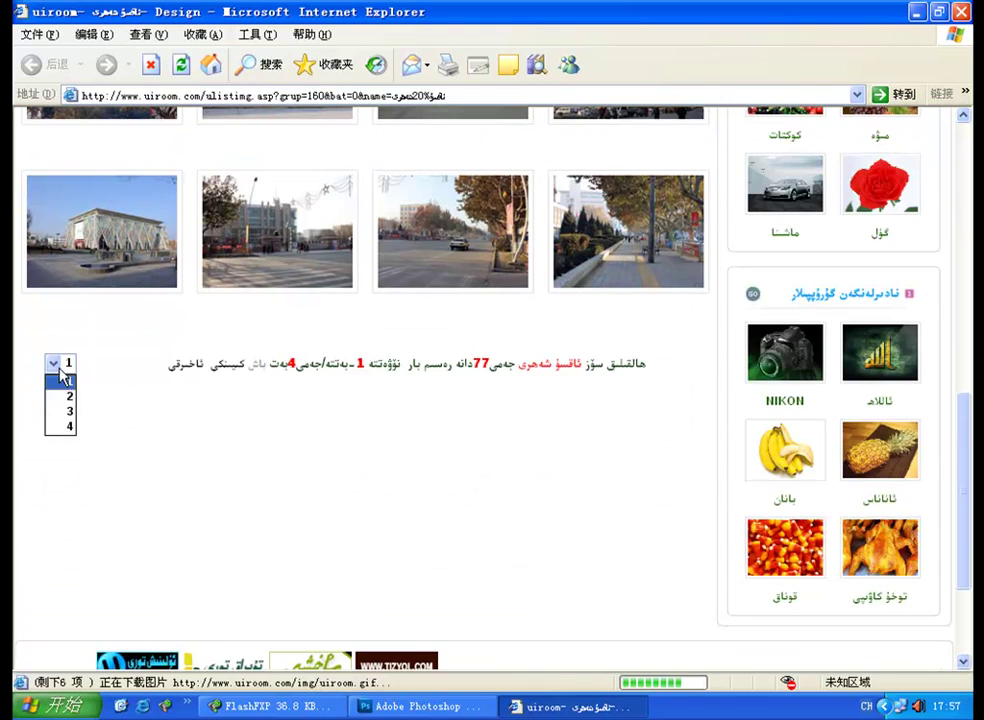
click(64, 411)
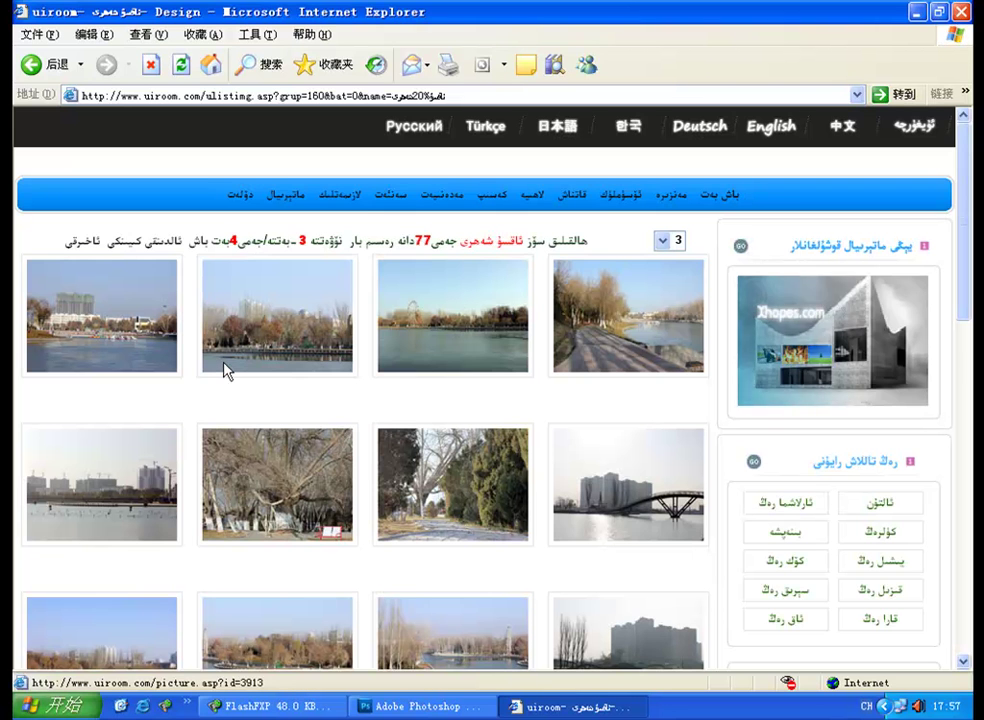
- Open the full-size photo of the curved bridge with the tower blocks in a maximized window
scroll(226, 372, down, 3)
scroll(226, 372, down, 1)
click(226, 371)
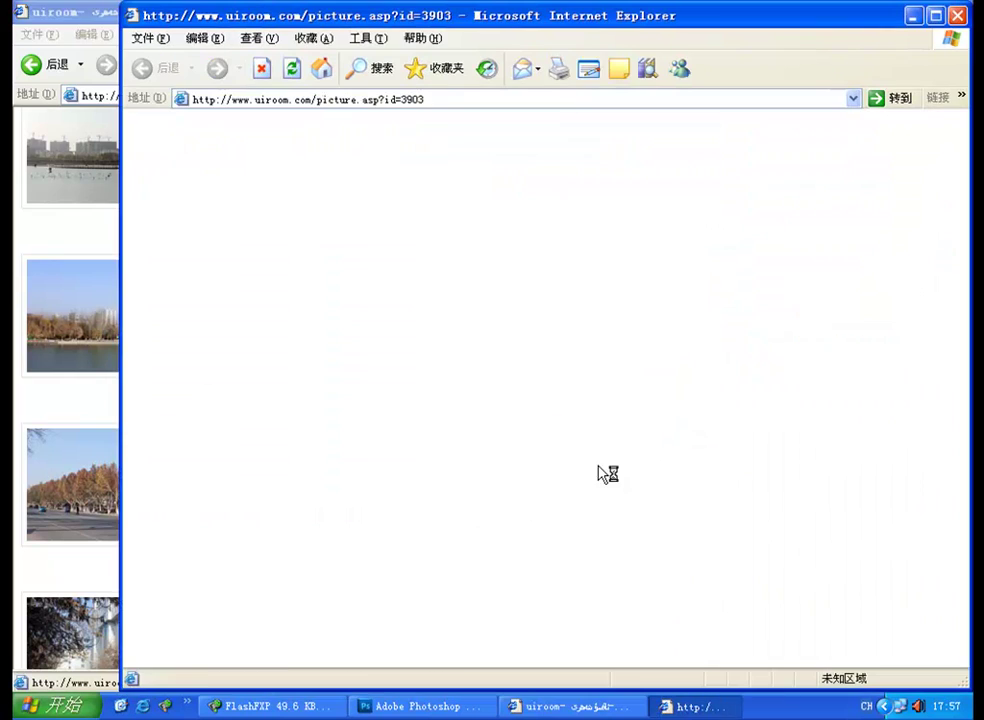
click(936, 16)
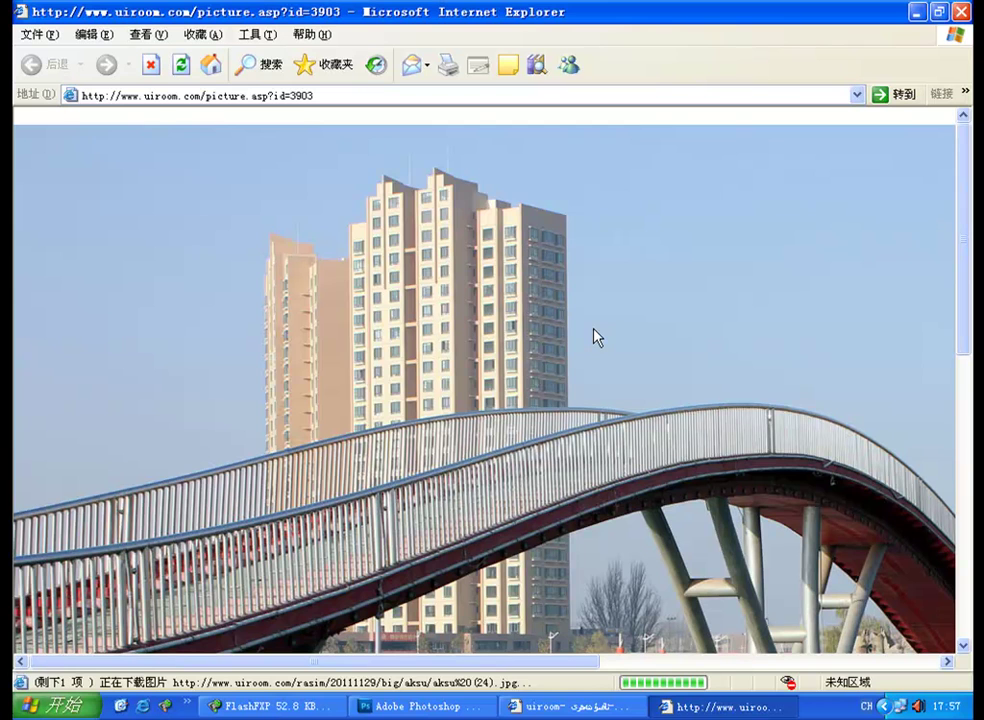
scroll(580, 300, down, 5)
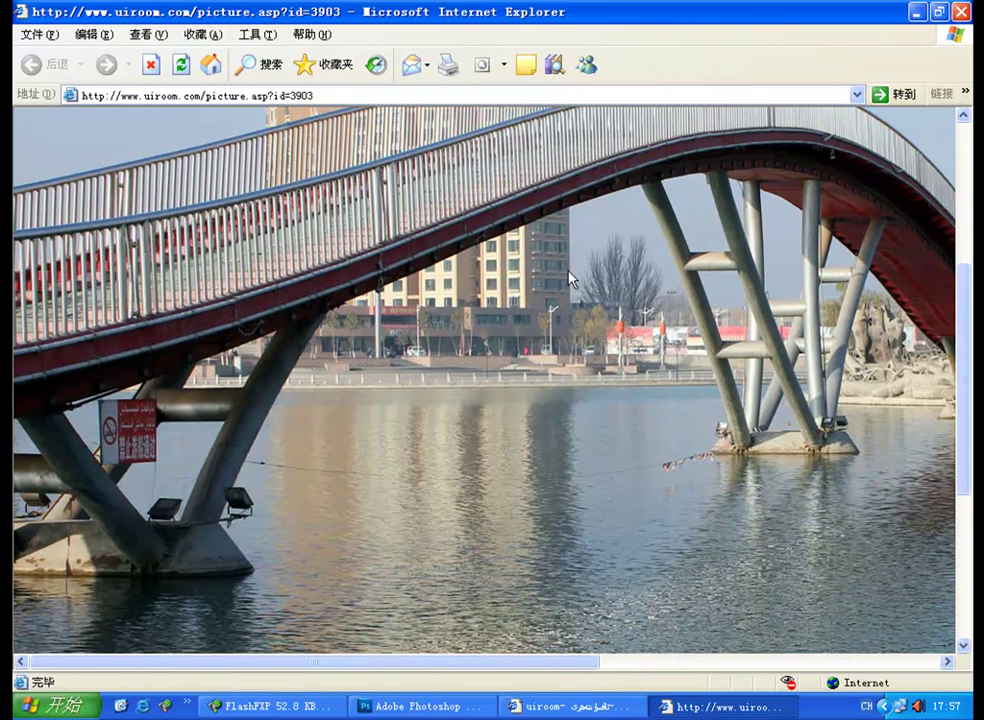
- Save the bridge photo to the desktop as JPEG aksu%20(24) and close the browser windows
right_click(628, 220)
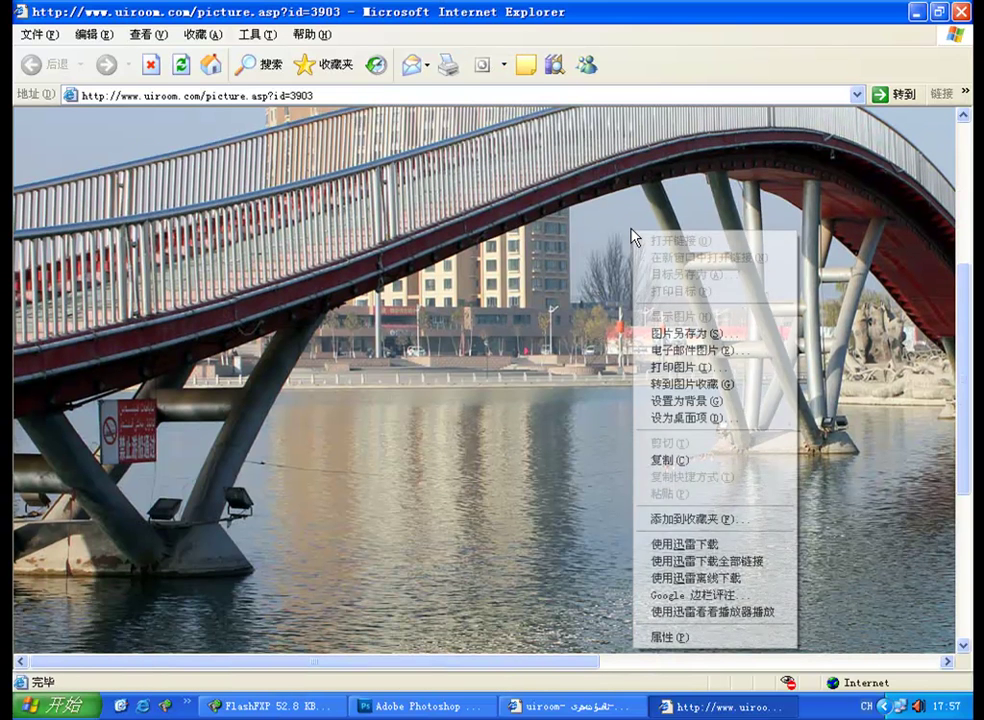
click(703, 334)
click(61, 154)
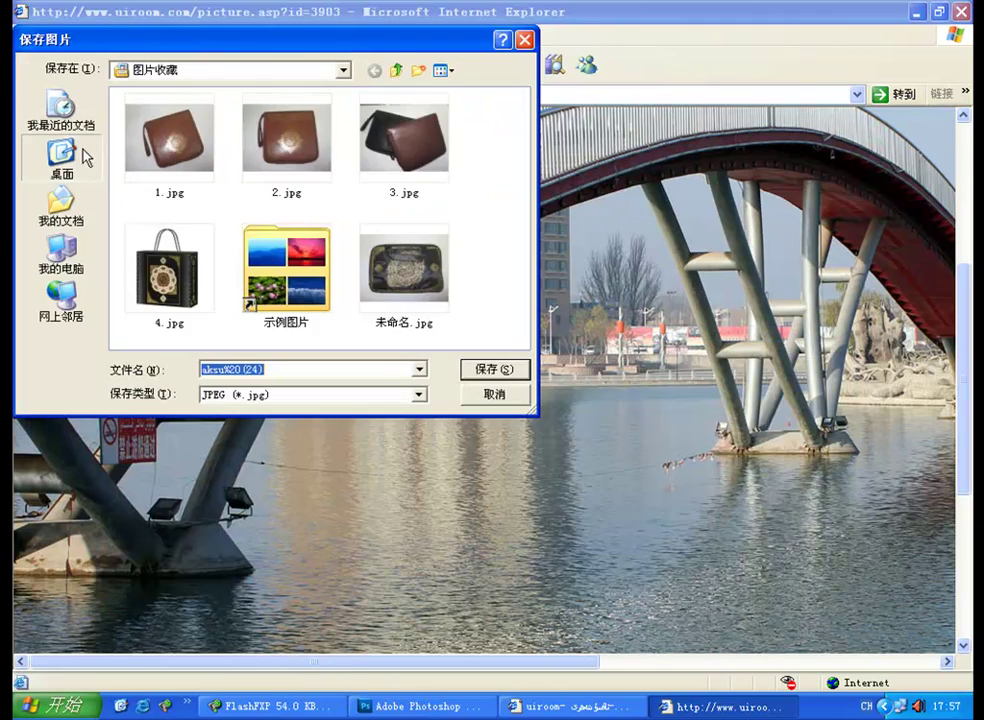
click(494, 394)
click(965, 12)
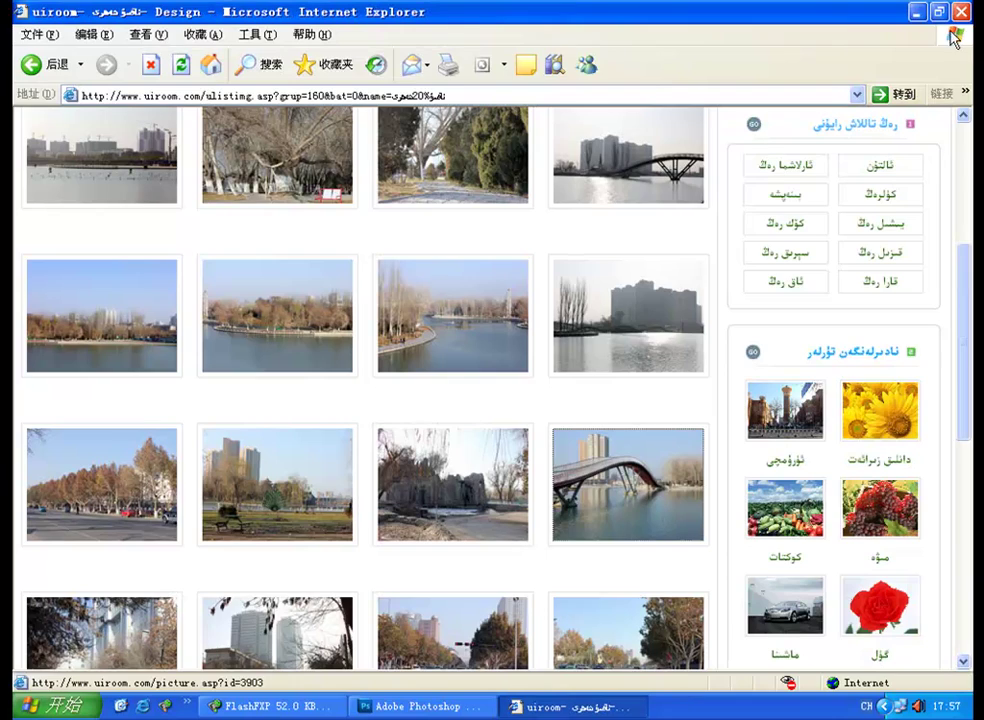
click(965, 12)
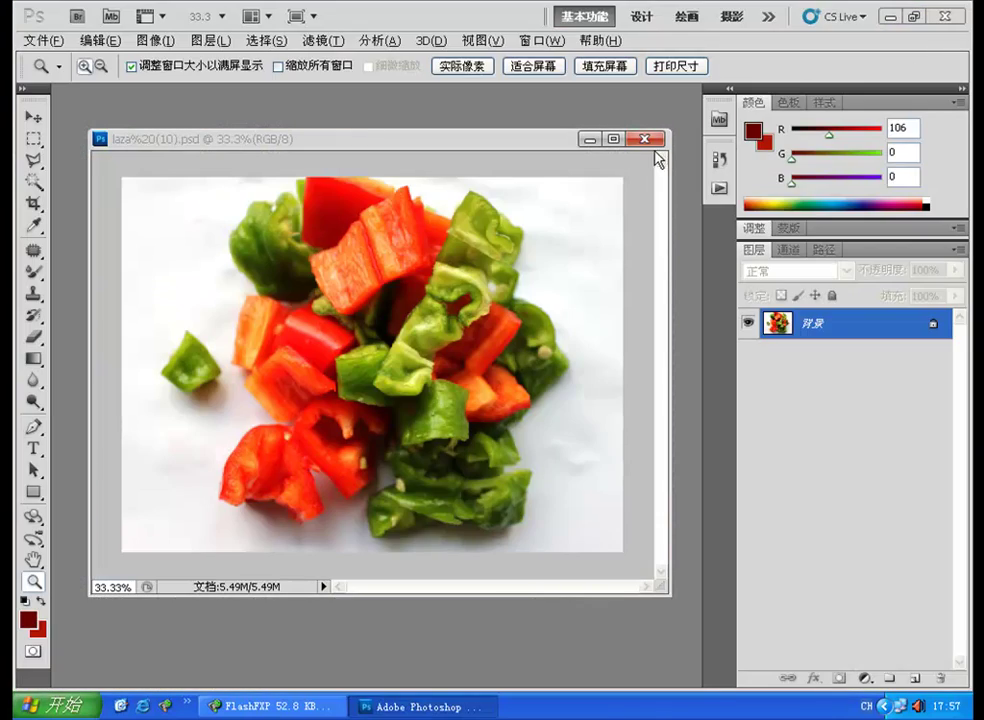
- Open aksu%20(24).jpg from the desktop in Photoshop alongside the pepper document
double_click(510, 105)
click(339, 194)
click(336, 179)
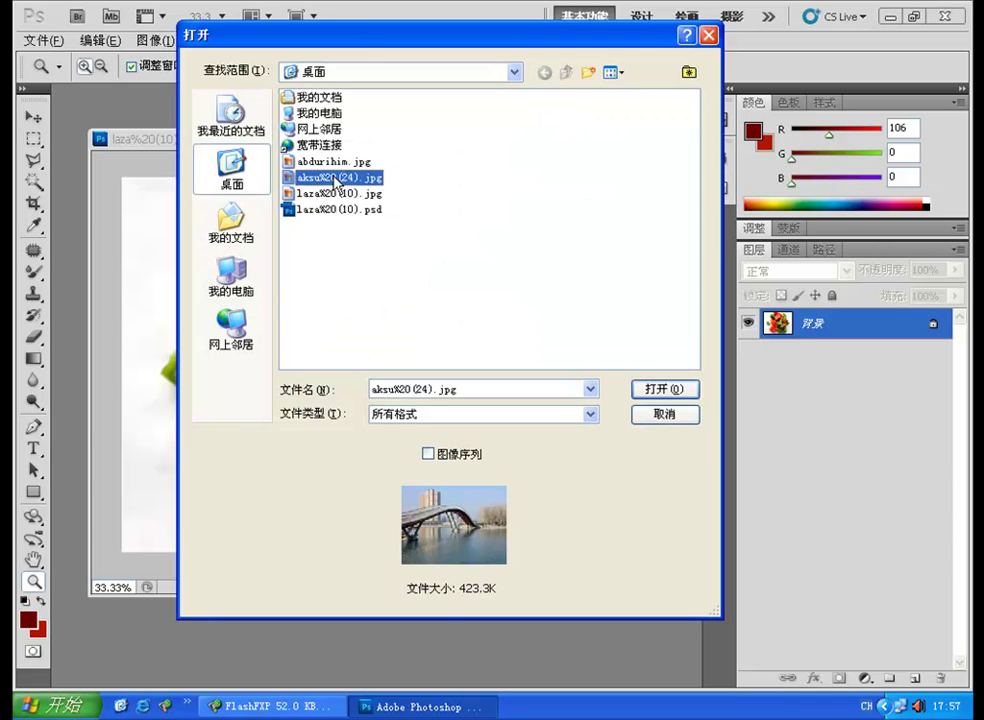
click(335, 162)
click(348, 180)
click(662, 389)
drag(332, 162, 425, 245)
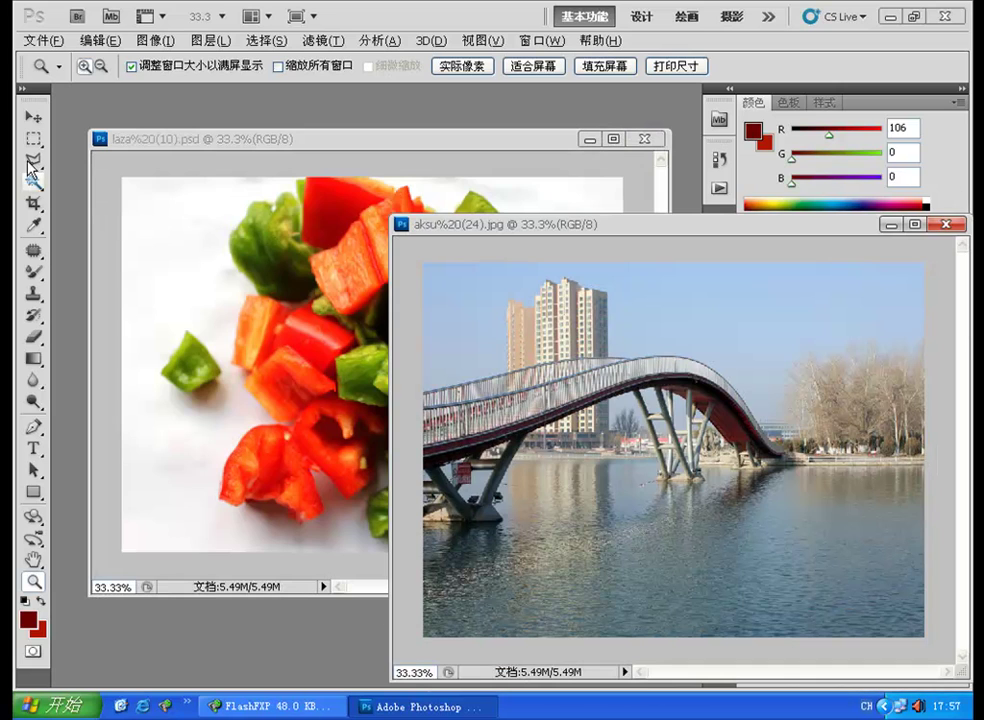
- Move the bridge image into laza%20(10).psd as a new layer with the Move tool and close aksu%20(24).jpg
click(31, 118)
drag(426, 335, 130, 250)
mouse_move(362, 341)
mouse_down()
mouse_move(352, 356)
mouse_move(365, 345)
mouse_up()
click(938, 366)
click(945, 224)
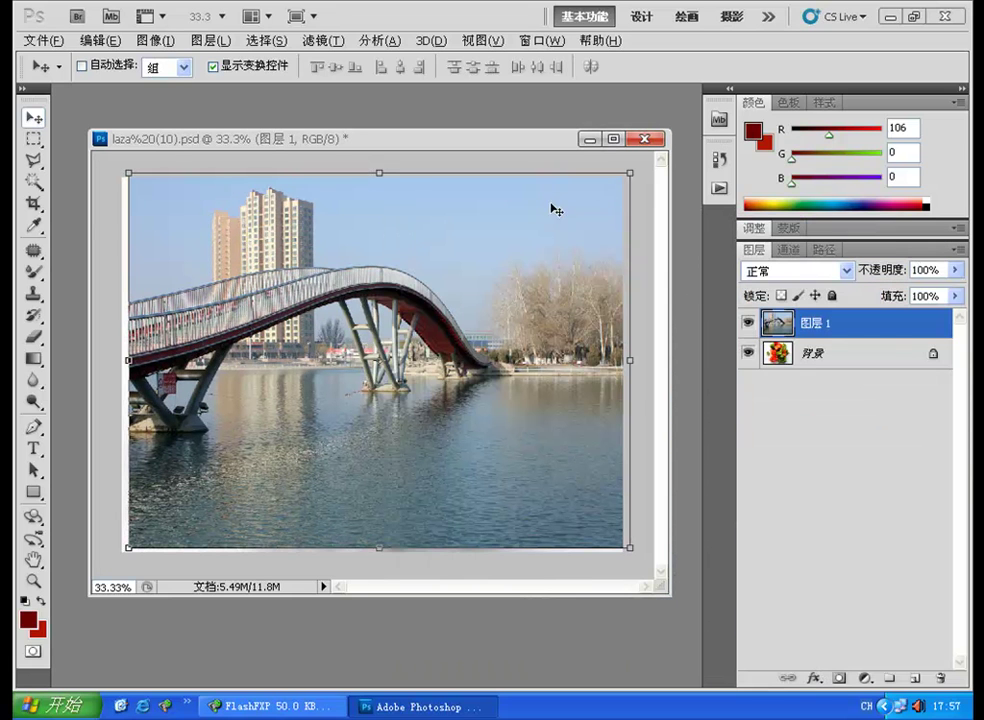
- Nudge the bridge layer left and down until its edges line up with the canvas
key(Left)
key(Left)
key(Left)
key(Left)
key(Left)
key(Left)
key(Left)
key(Left)
key(Left)
key(Left)
key(Left)
key(Left)
key(Left)
key(Left)
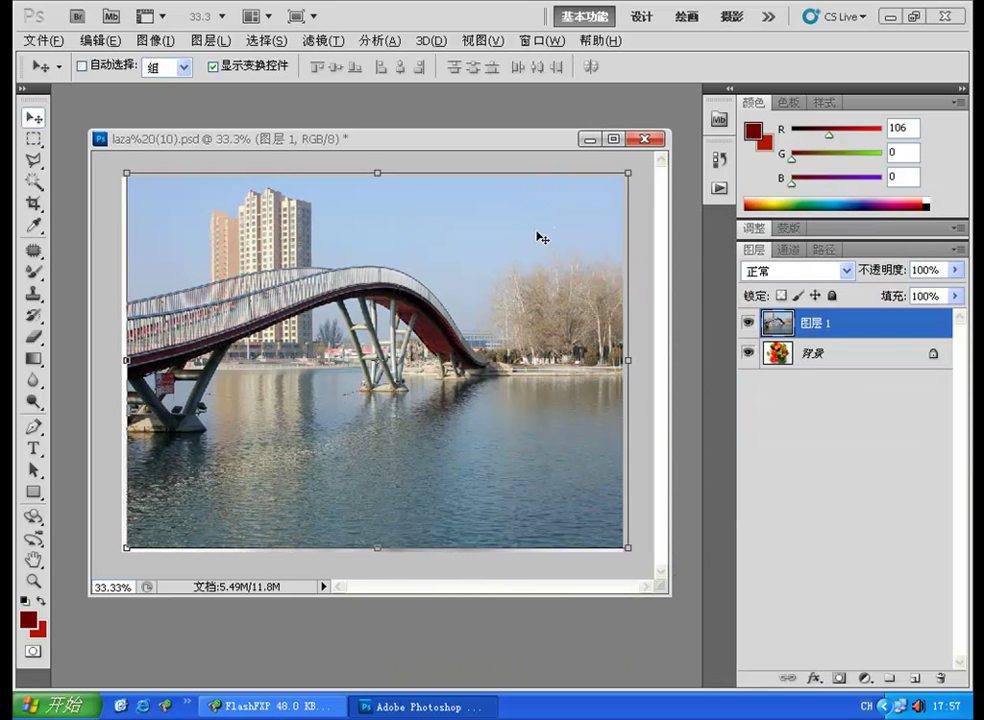
key(Down)
key(Down)
key(Down)
key(Down)
key(Down)
key(Down)
key(Down)
key(Down)
key(Down)
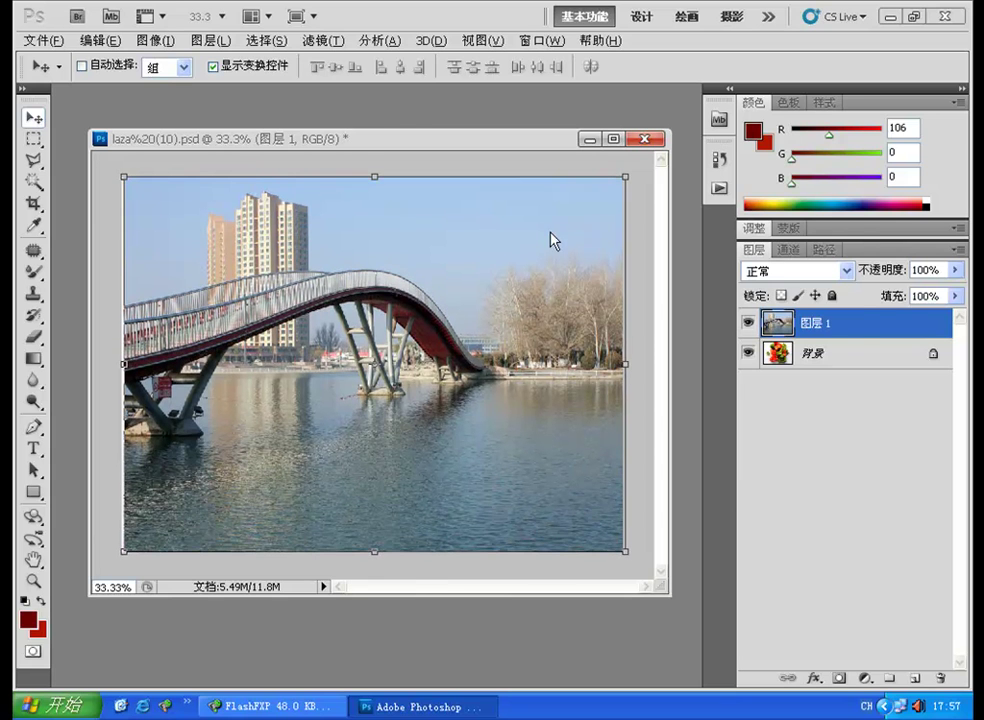
- Set the bridge layer's blend mode to Linear Light (线性光)
click(846, 272)
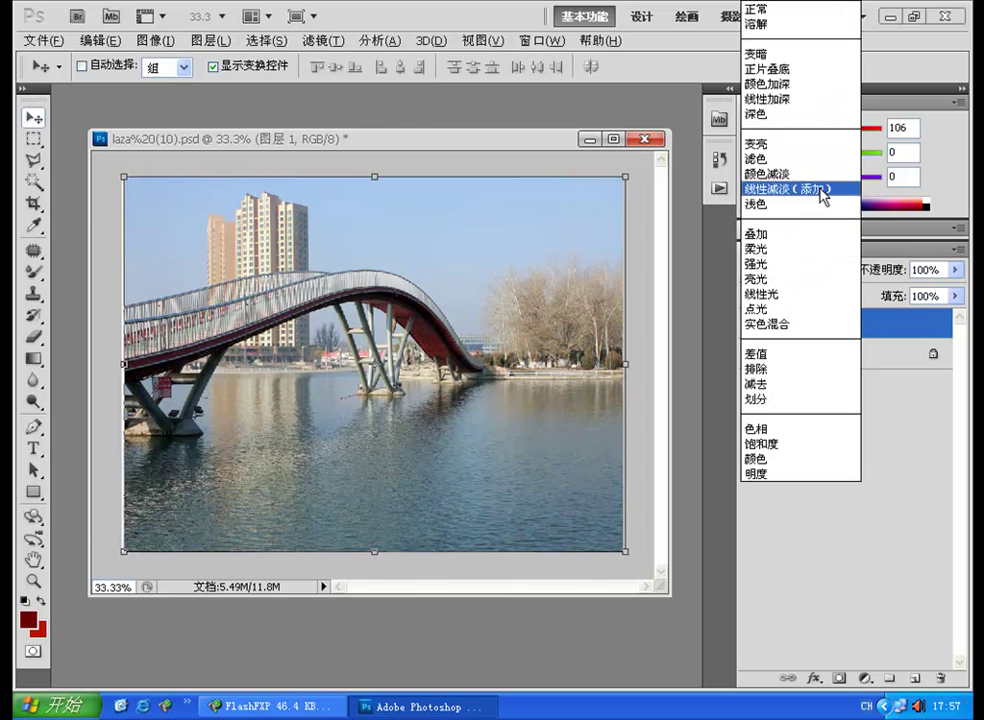
click(815, 295)
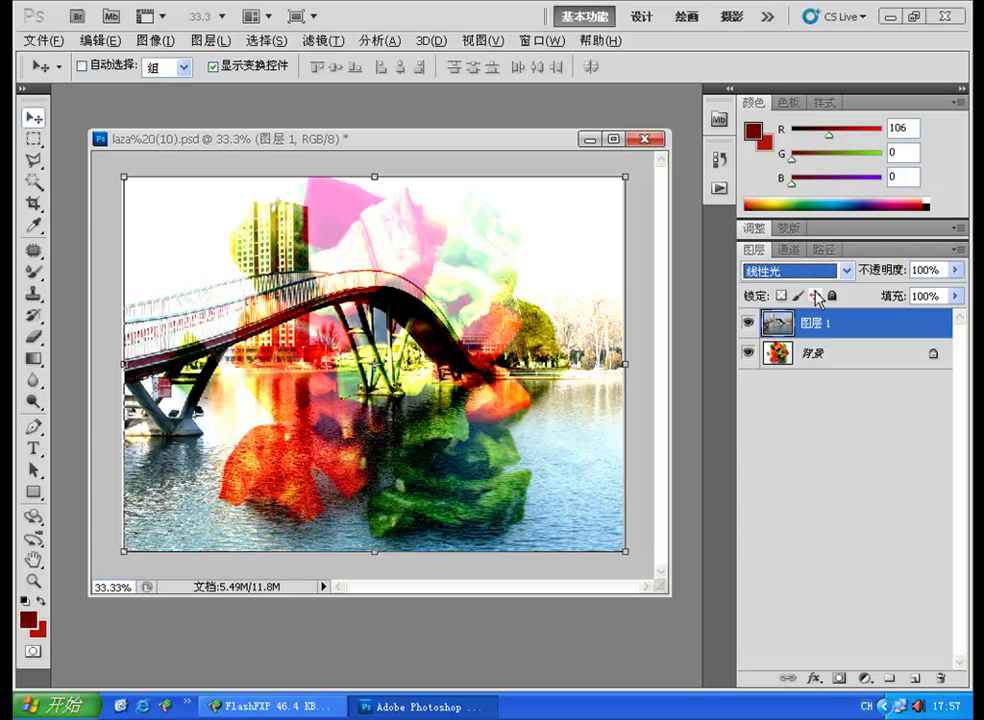
- Cycle the bridge layer through other blend modes, including Vivid Light (亮光), and return it to Normal (正常)
key(shift+minus)
key(shift+minus)
key(shift+minus)
key(shift+plus)
key(shift+plus)
key(shift+plus)
key(shift+plus)
key(shift+plus)
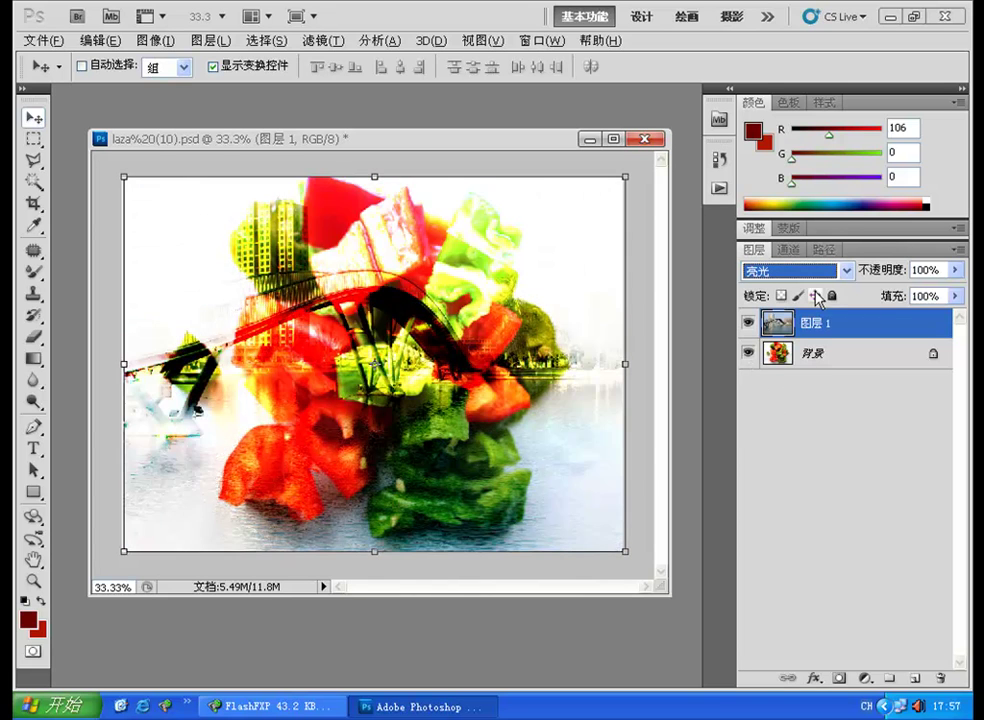
key(shift+plus)
key(shift+plus)
key(alt+shift+n)
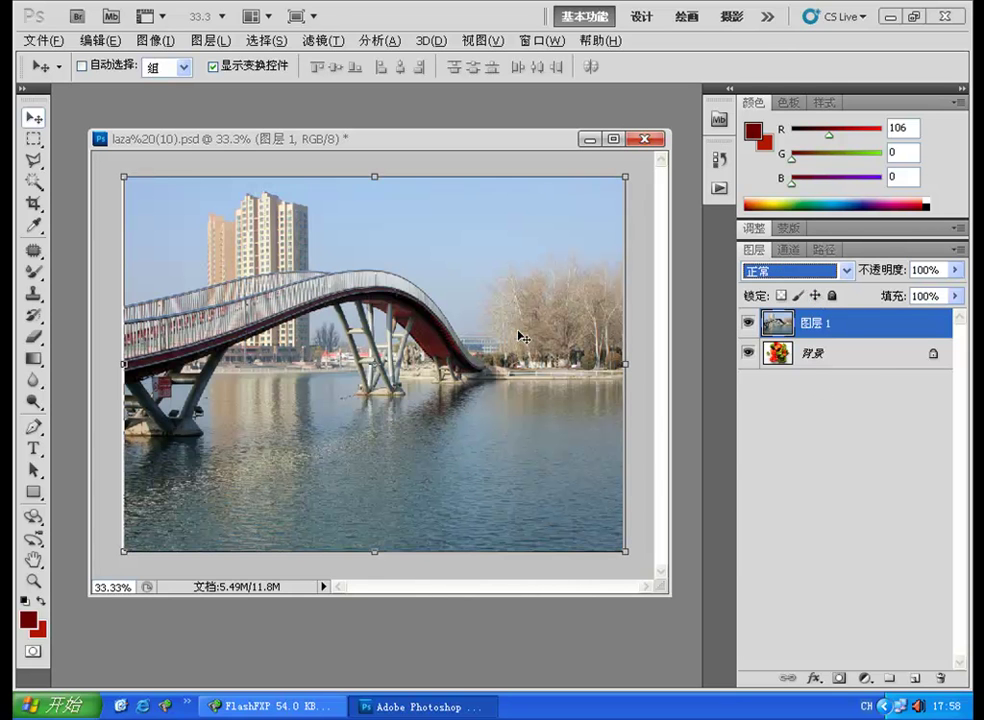
- Fade out the bridge layer around its arch by deleting a selection made with a radial black-to-white gradient in Quick Mask mode, and deselect
key(q)
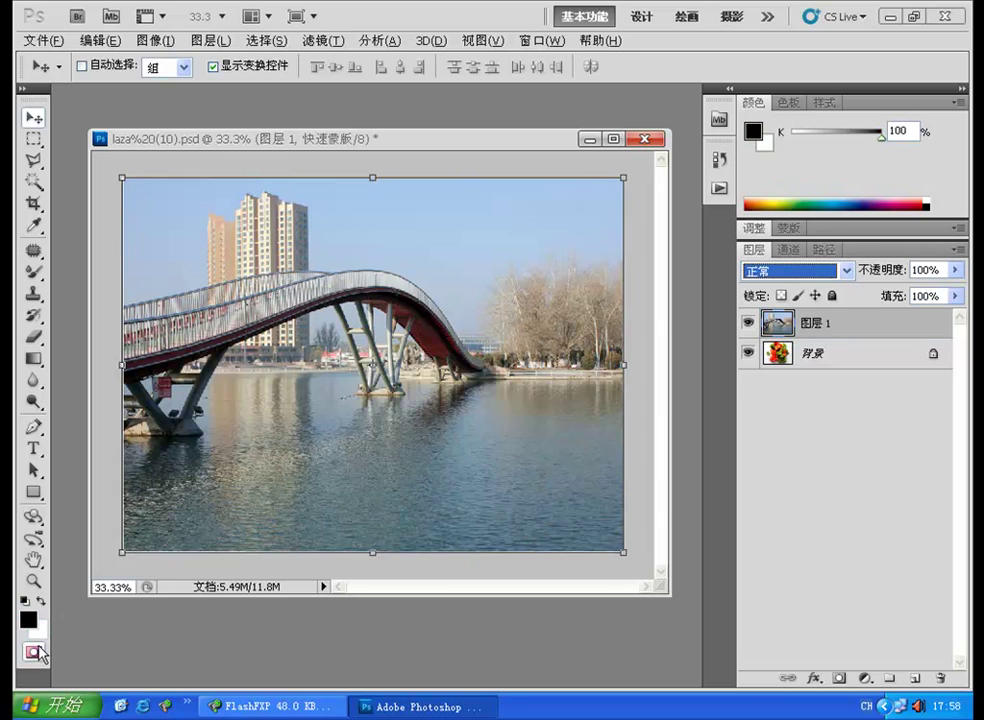
click(33, 358)
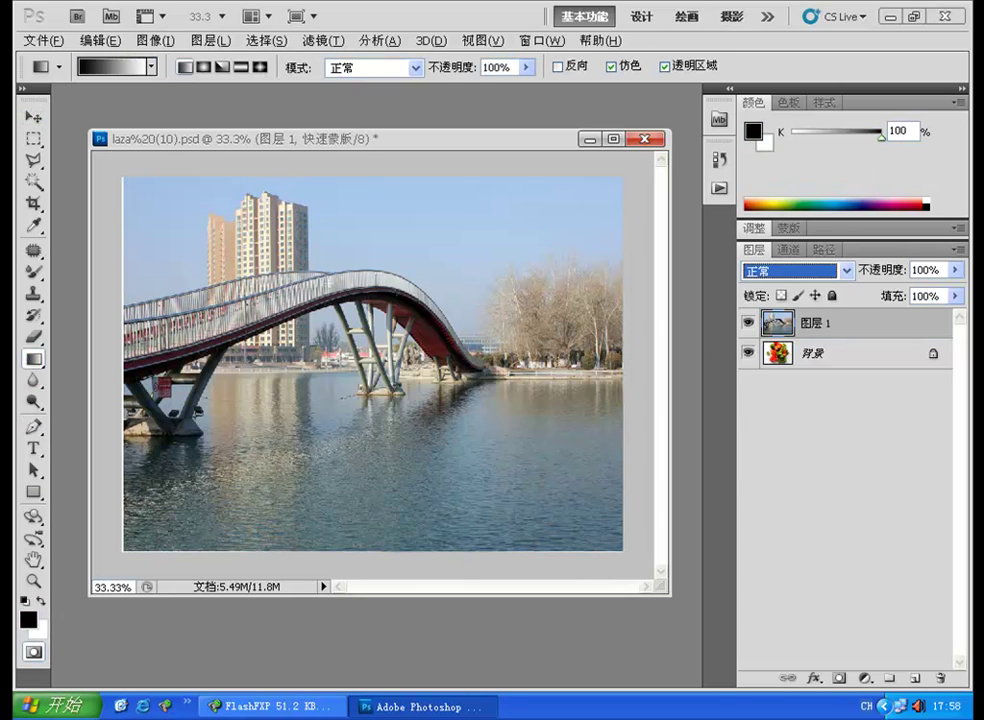
click(205, 67)
drag(280, 223, 424, 328)
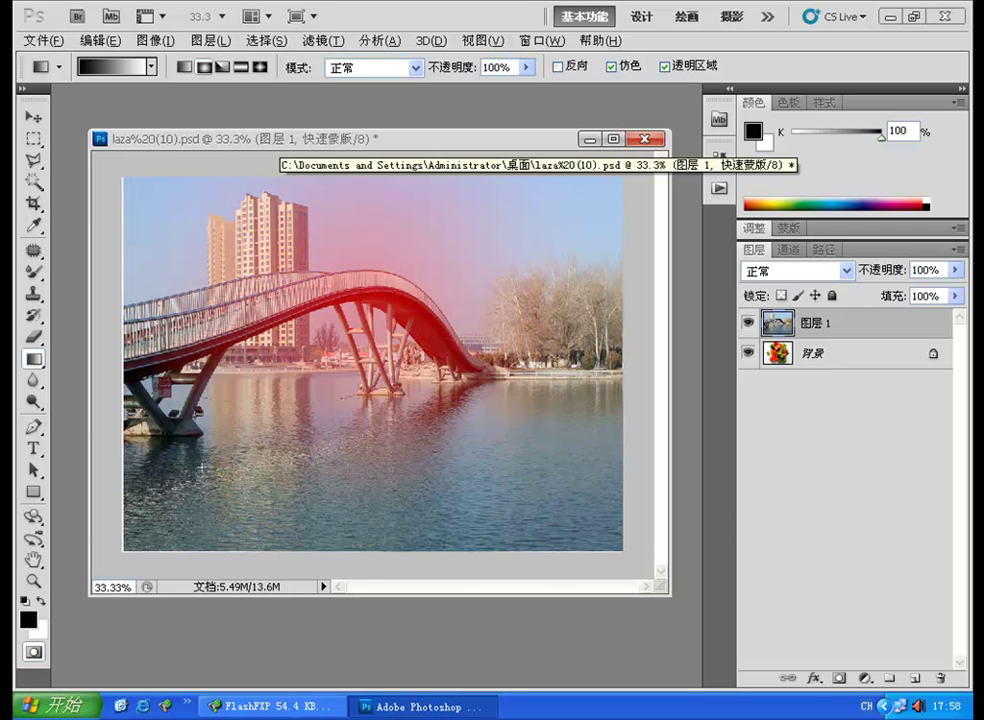
click(33, 651)
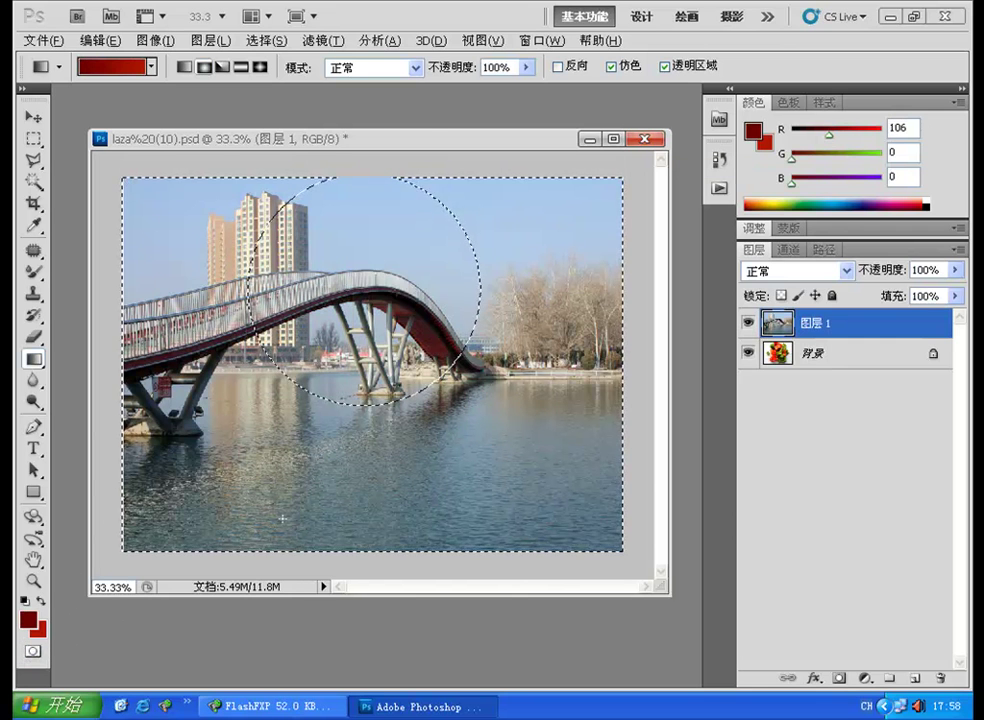
key(Delete)
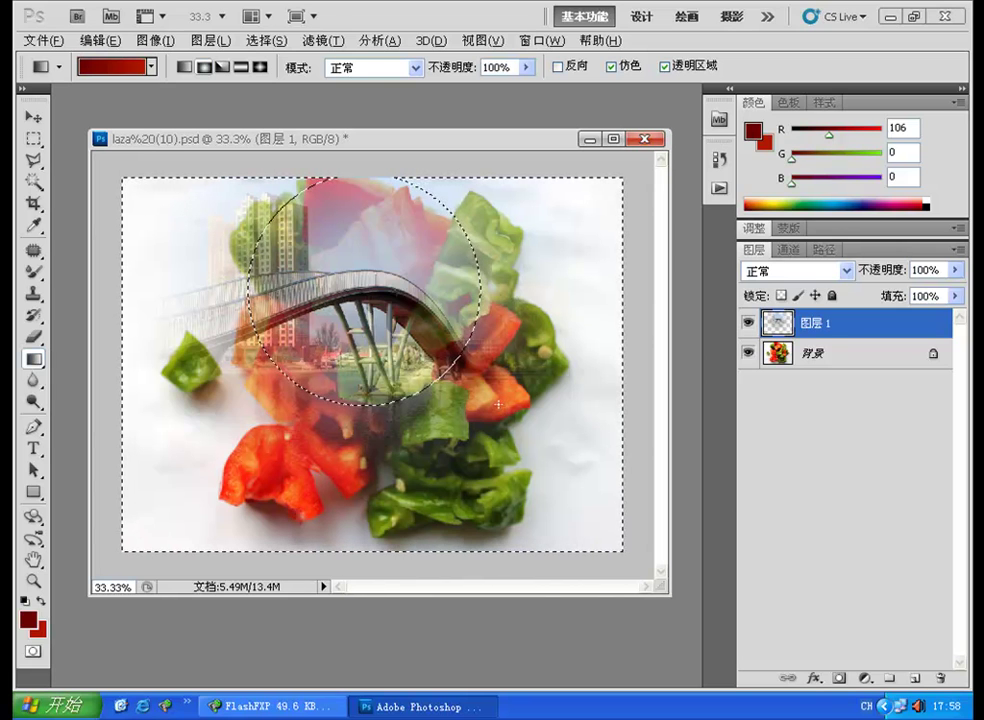
key(ctrl+d)
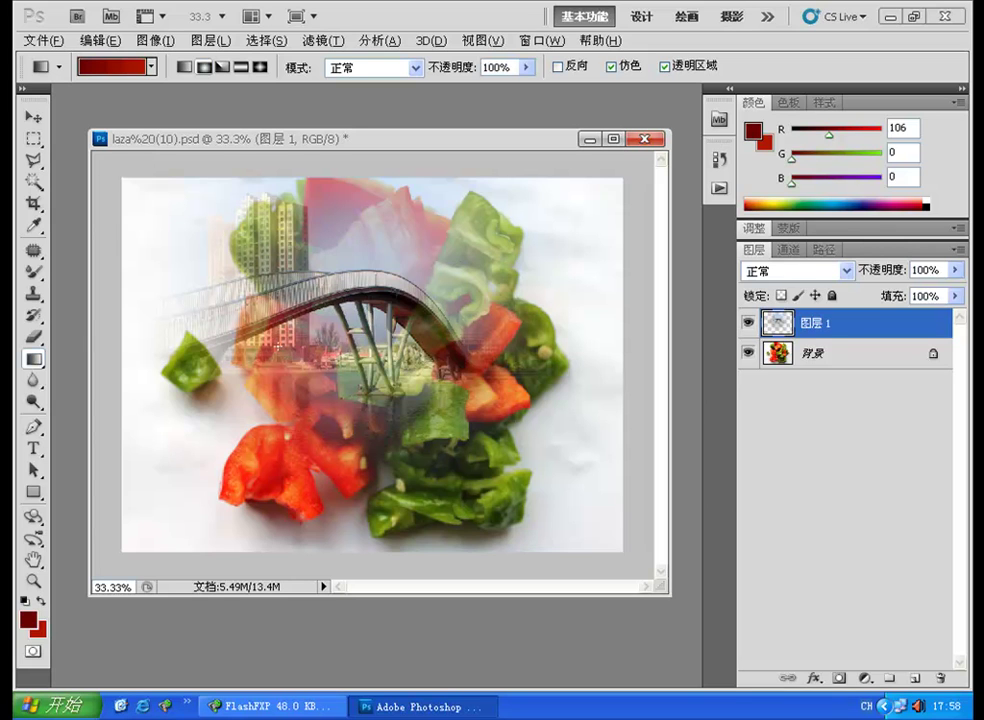
- Save a JPEG copy of the composite on the desktop as 01, with image quality 8 (高)
click(52, 43)
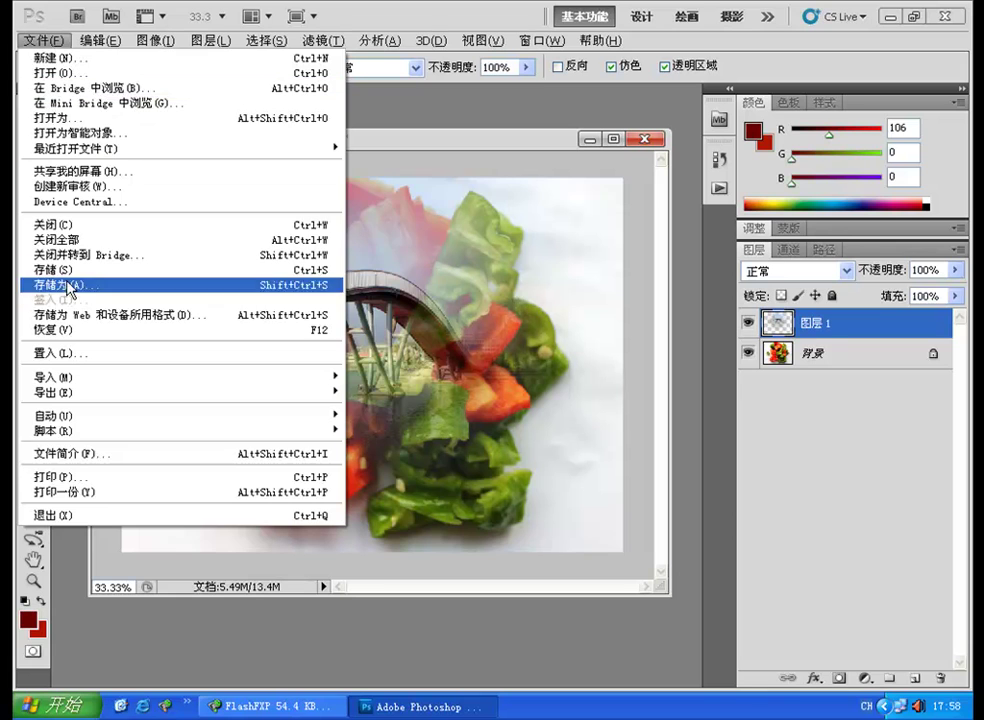
click(72, 287)
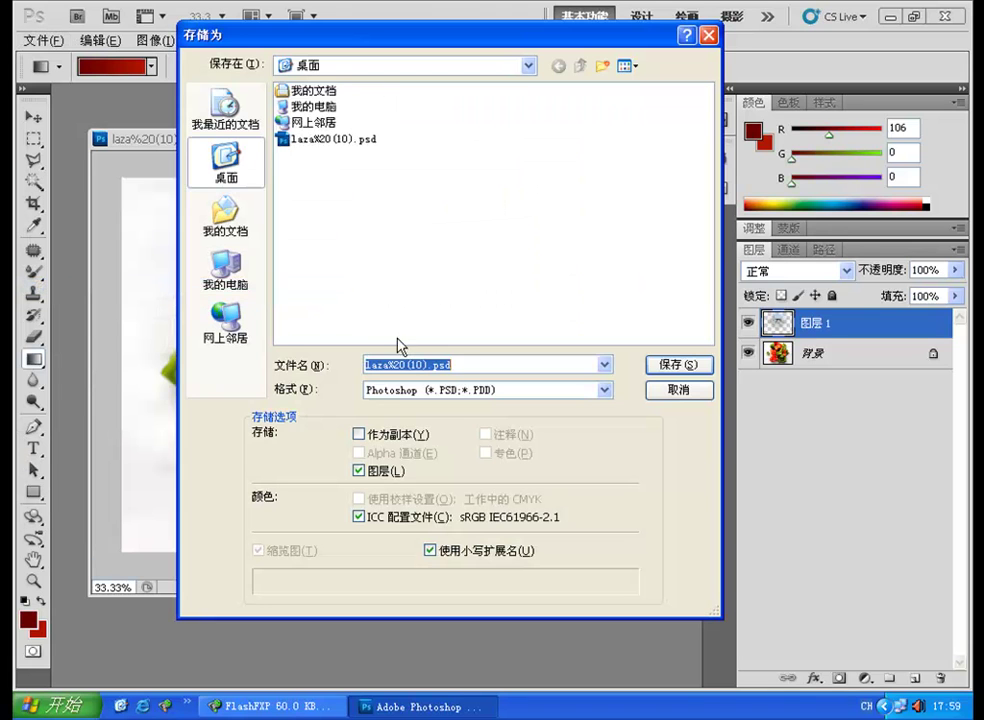
click(451, 392)
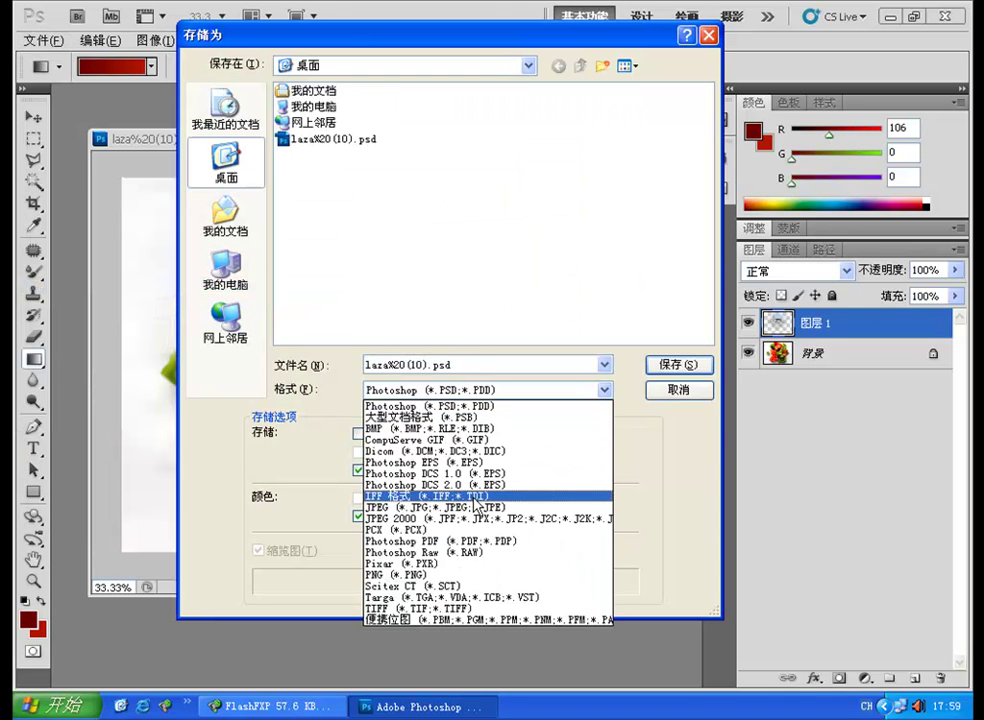
click(478, 508)
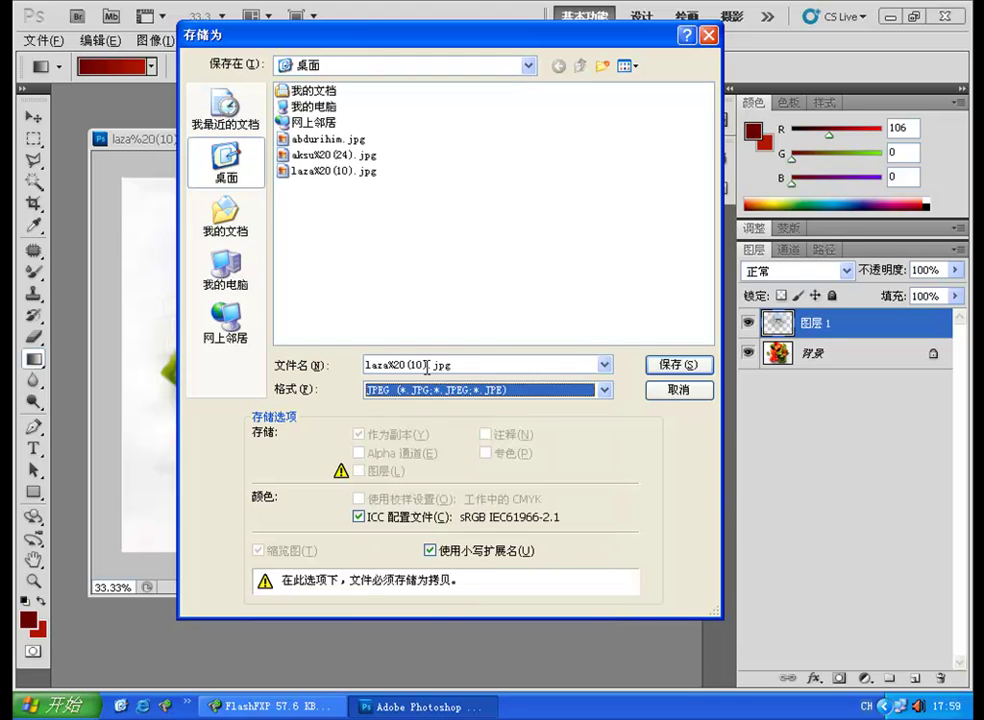
text(01)
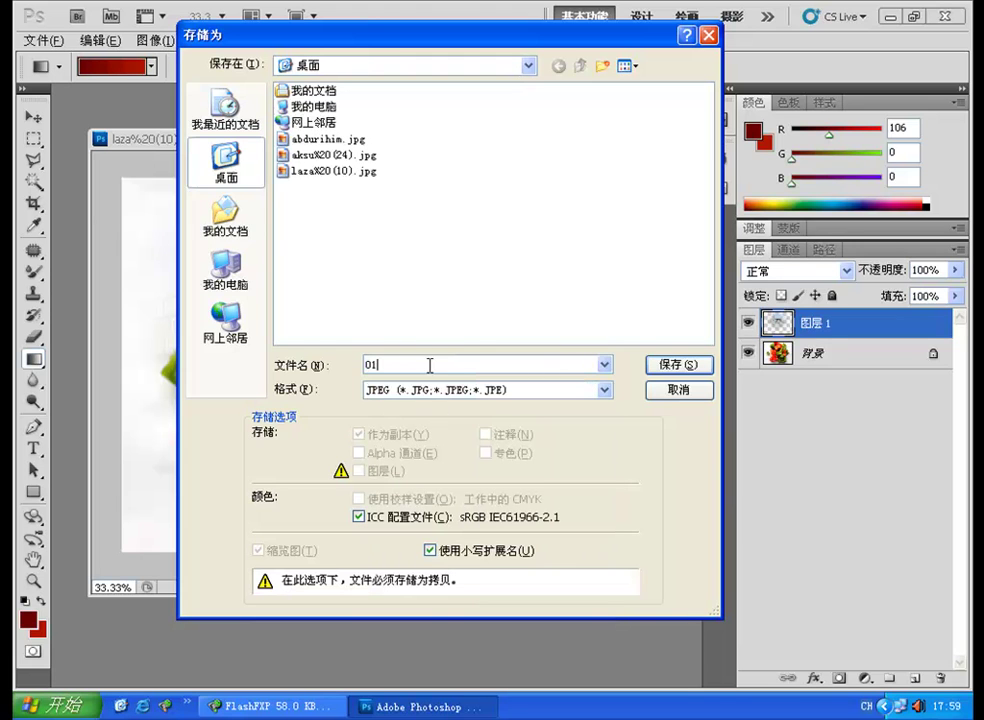
click(652, 366)
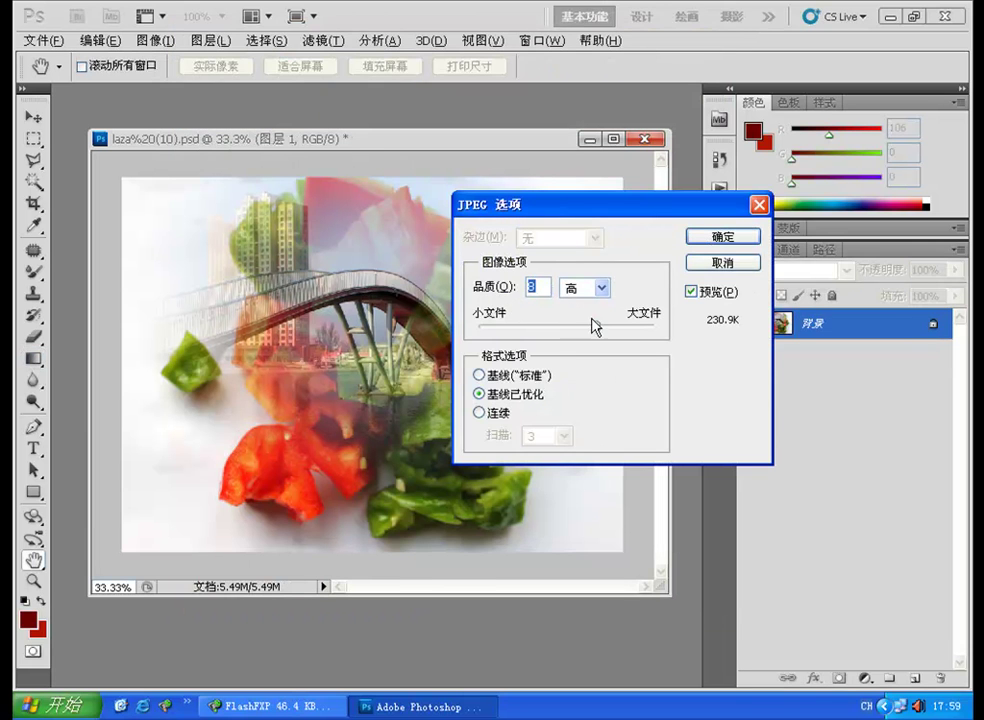
mouse_move(594, 326)
mouse_down()
mouse_move(674, 336)
mouse_move(575, 329)
mouse_up()
drag(588, 321, 592, 321)
click(714, 240)
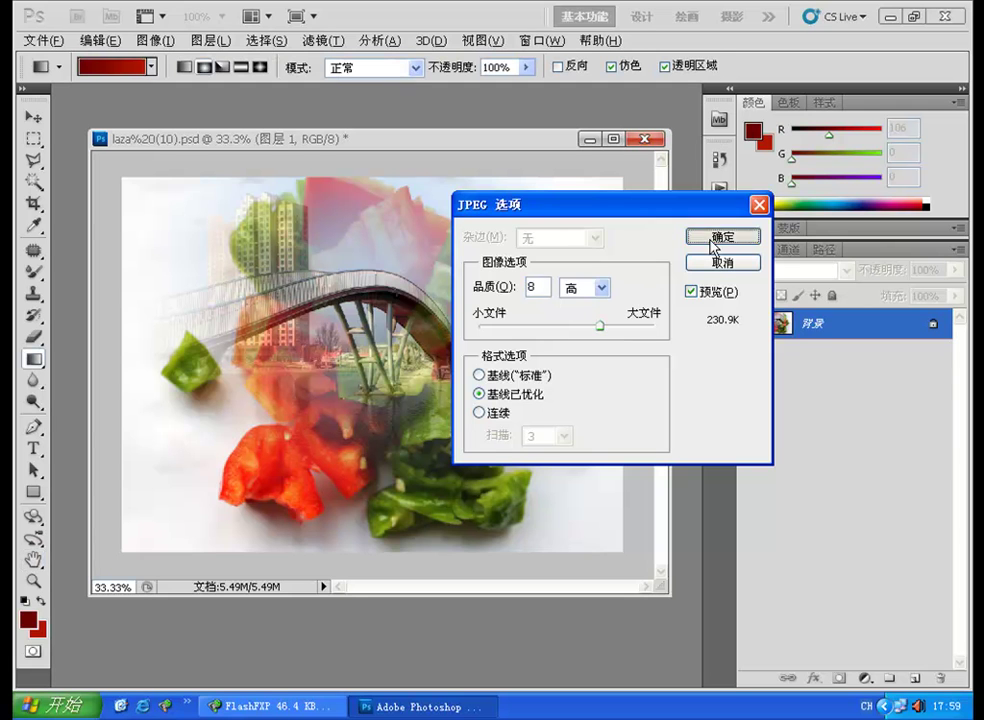
- Save the layered document on the desktop in Photoshop PSD format under the name 02
click(42, 40)
click(108, 287)
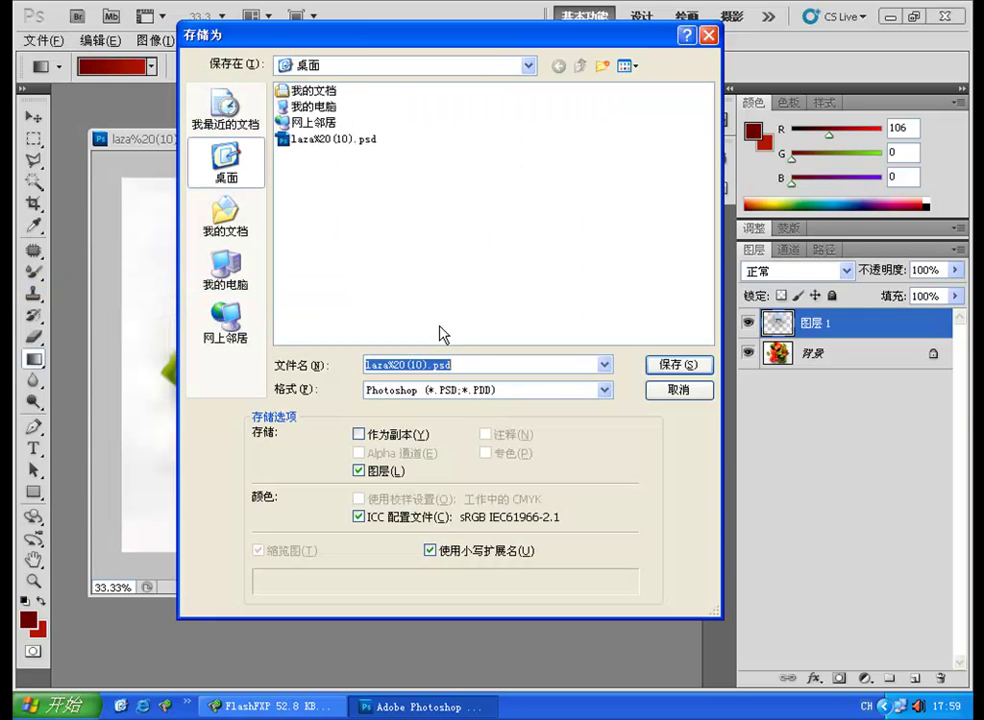
text(02)
click(675, 363)
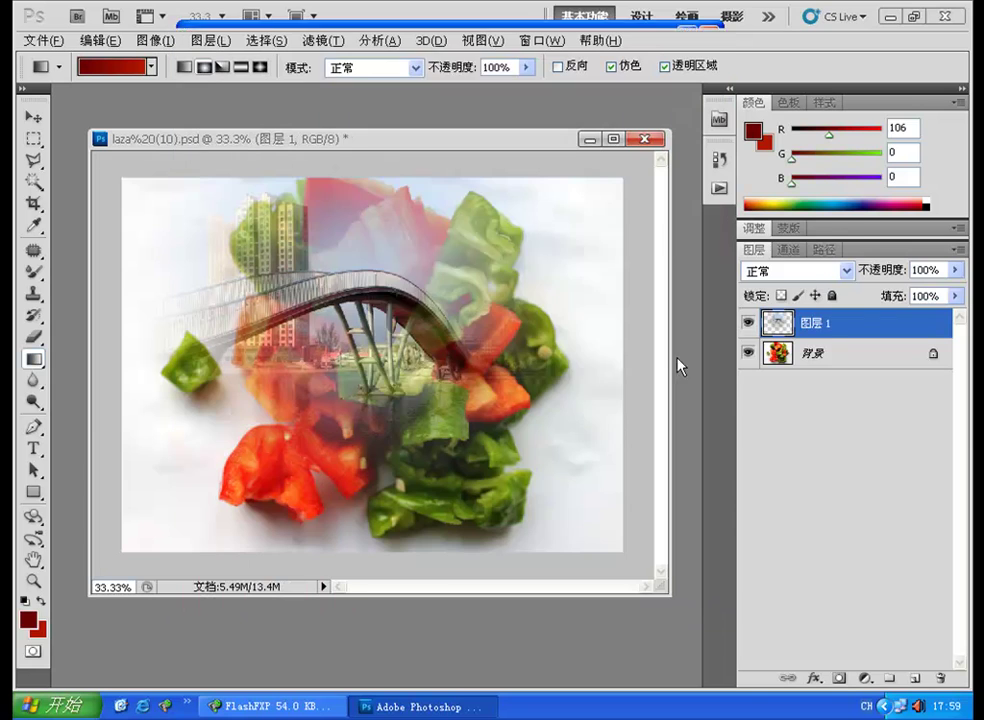
click(811, 278)
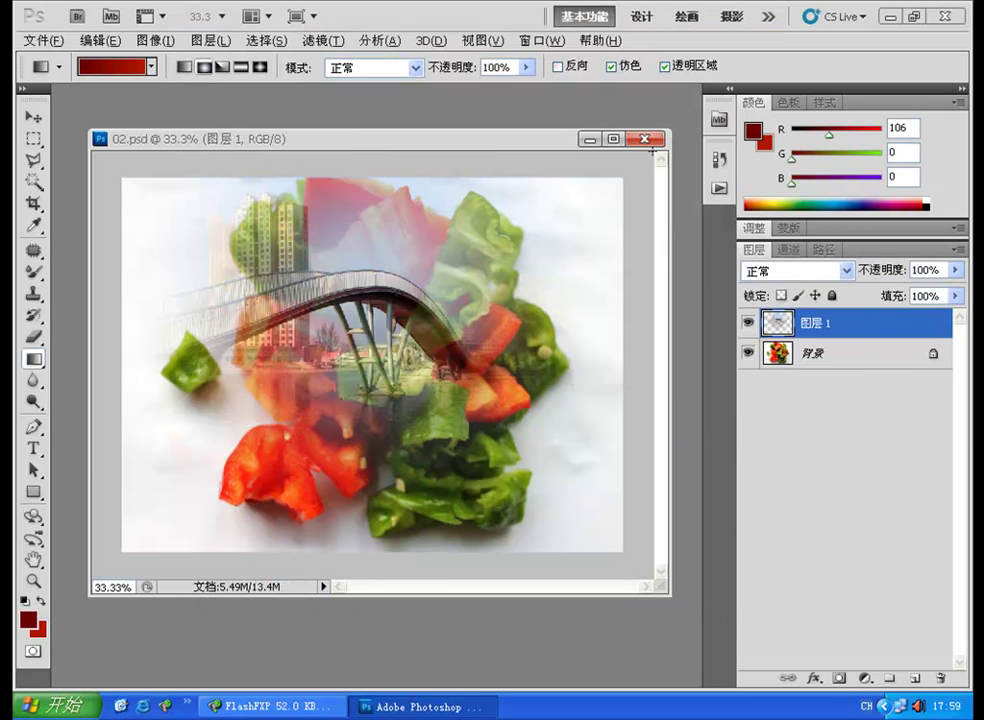
- Close the 02.psd document and minimize Photoshop to reach the desktop
click(645, 139)
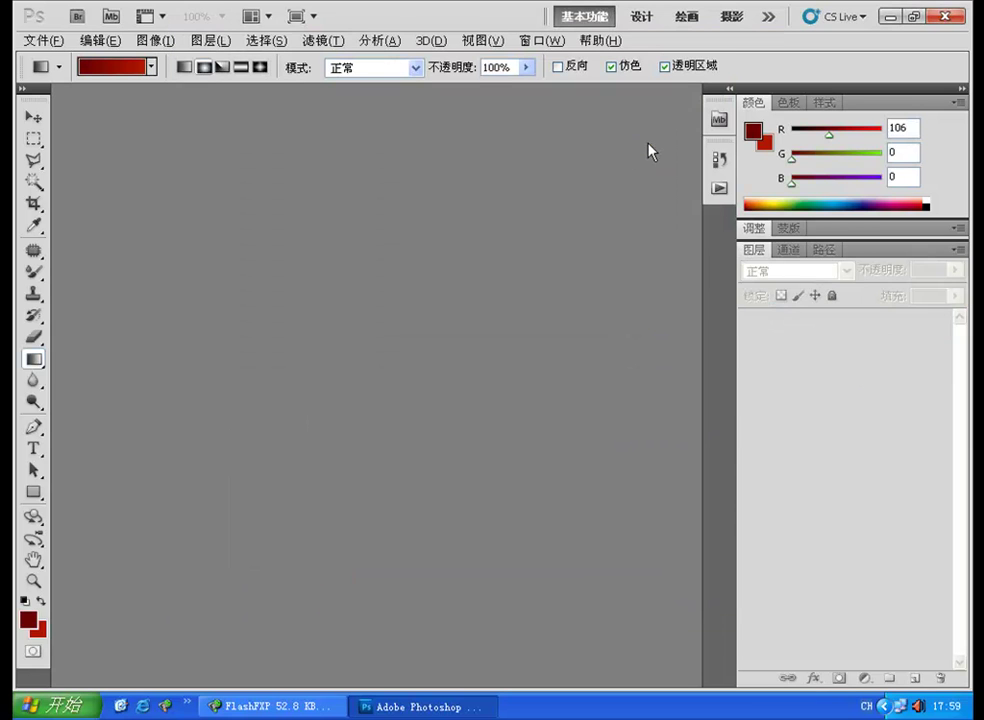
double_click(229, 336)
click(654, 415)
click(888, 16)
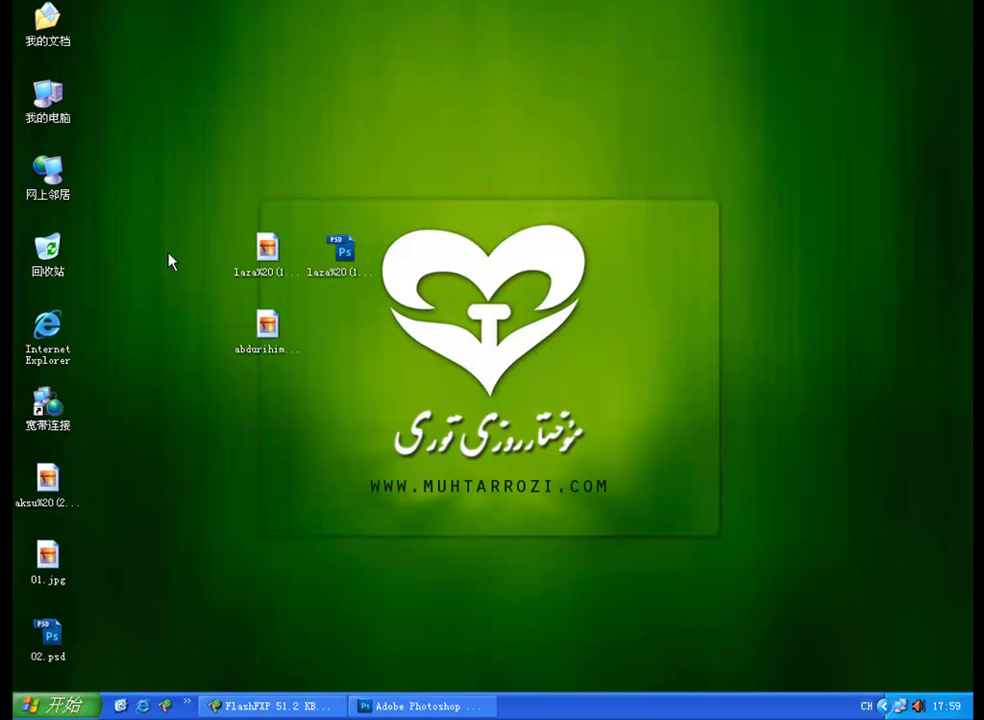
- Move 01.jpg and 02.psd together away from the other desktop files, onto the right part of the wallpaper frame
drag(88, 575, 65, 662)
drag(46, 628, 666, 230)
- Send the old laza%20(10) files and the other JPEG beside them to the Recycle Bin and empty it
drag(410, 234, 56, 250)
right_click(55, 249)
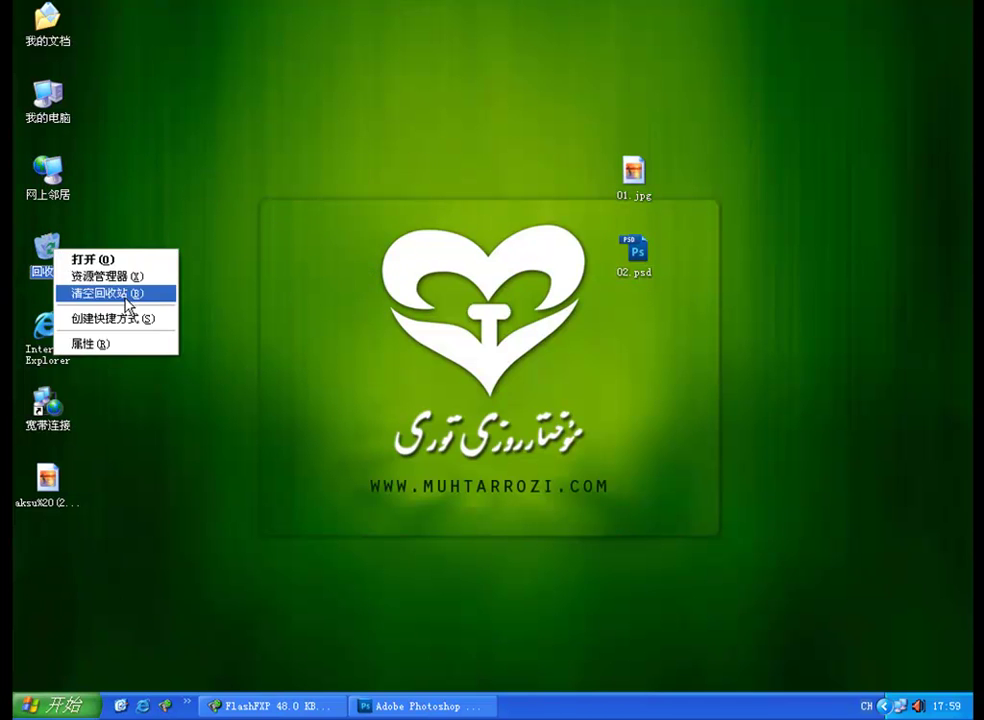
click(125, 291)
click(540, 387)
- Send aksu%20(24).jpg to the Recycle Bin and empty the bin again
drag(61, 479, 55, 246)
right_click(55, 246)
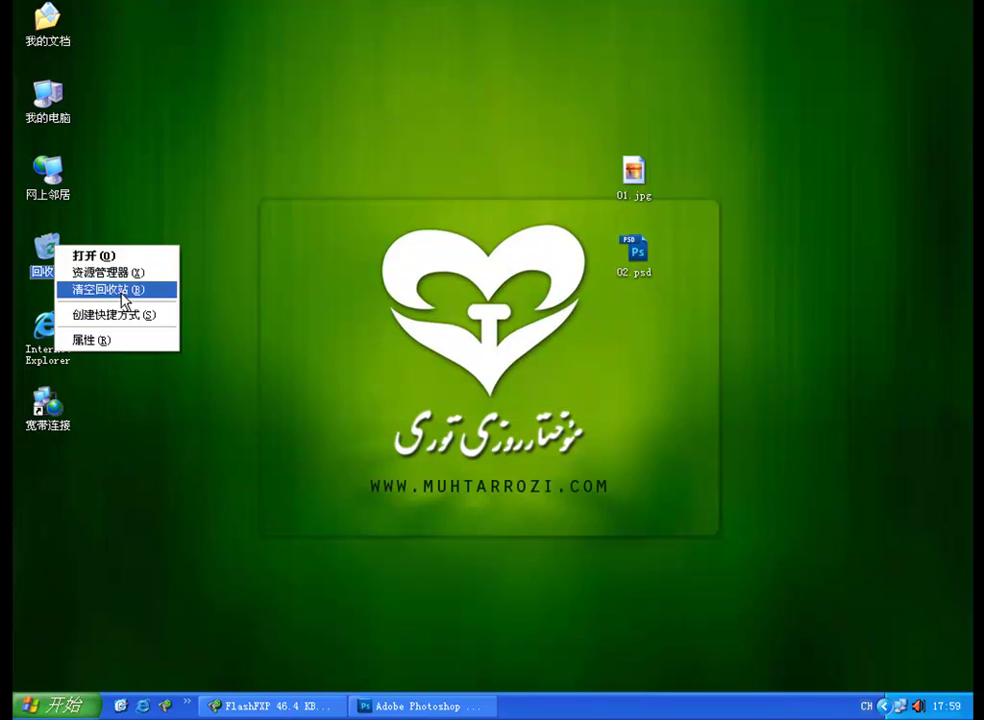
click(125, 290)
click(555, 376)
- Arrange the two saved files on opposite sides of the wallpaper's heart logo, 02.psd to its left and 01.jpg to its right
drag(340, 246, 660, 160)
drag(638, 252, 346, 255)
drag(344, 182, 658, 245)
click(654, 289)
- Check the file size of 01.jpg in its properties and close the dialog
right_click(641, 269)
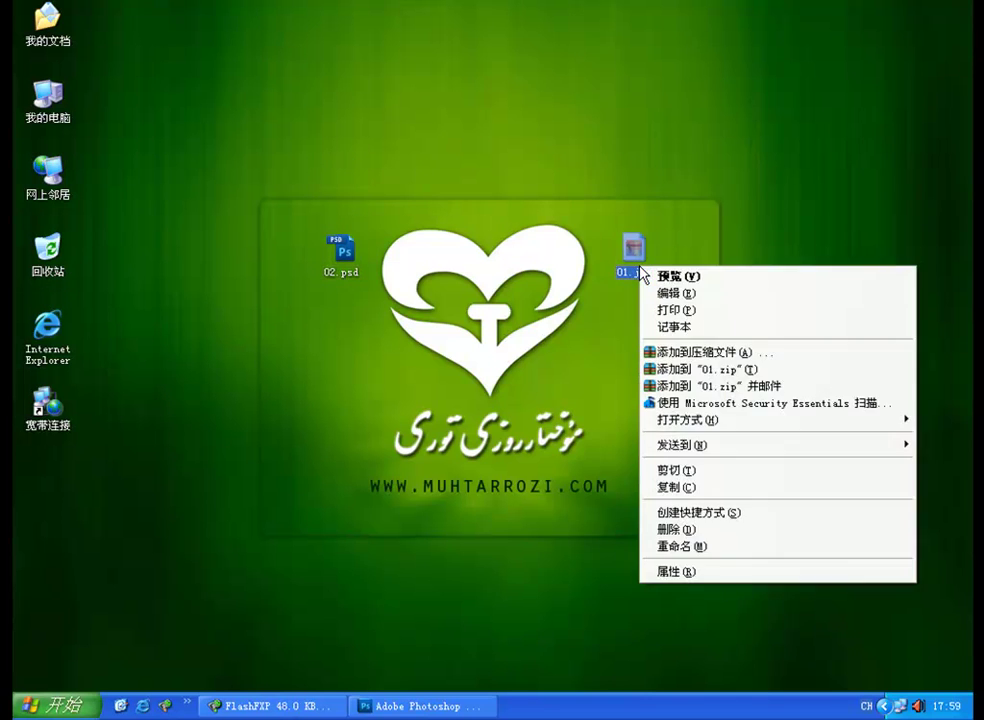
click(689, 572)
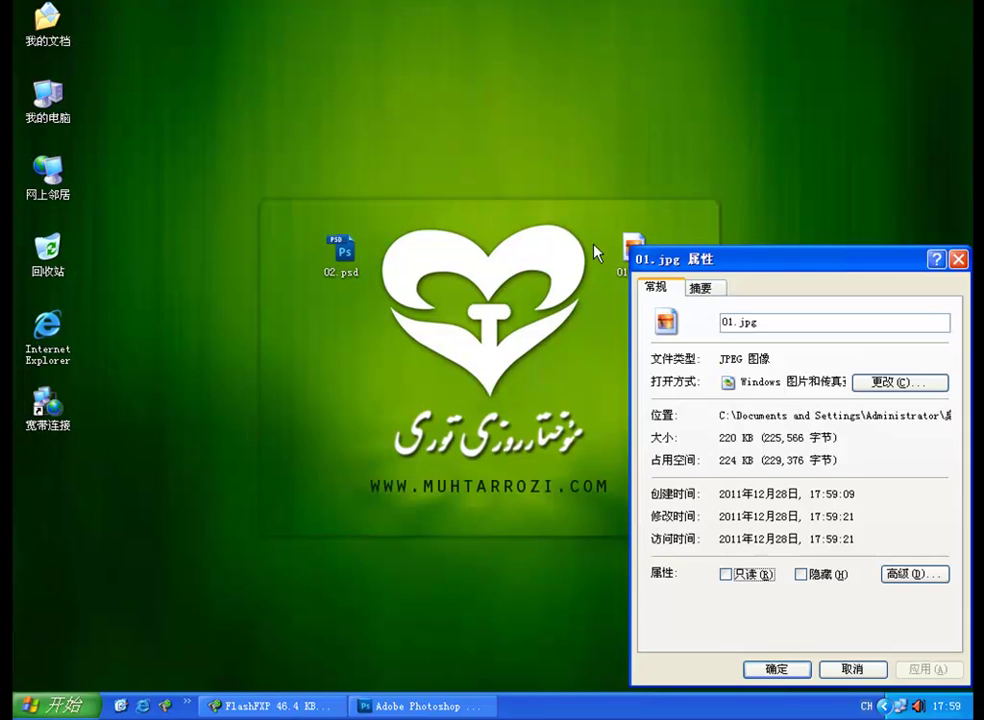
drag(719, 260, 456, 78)
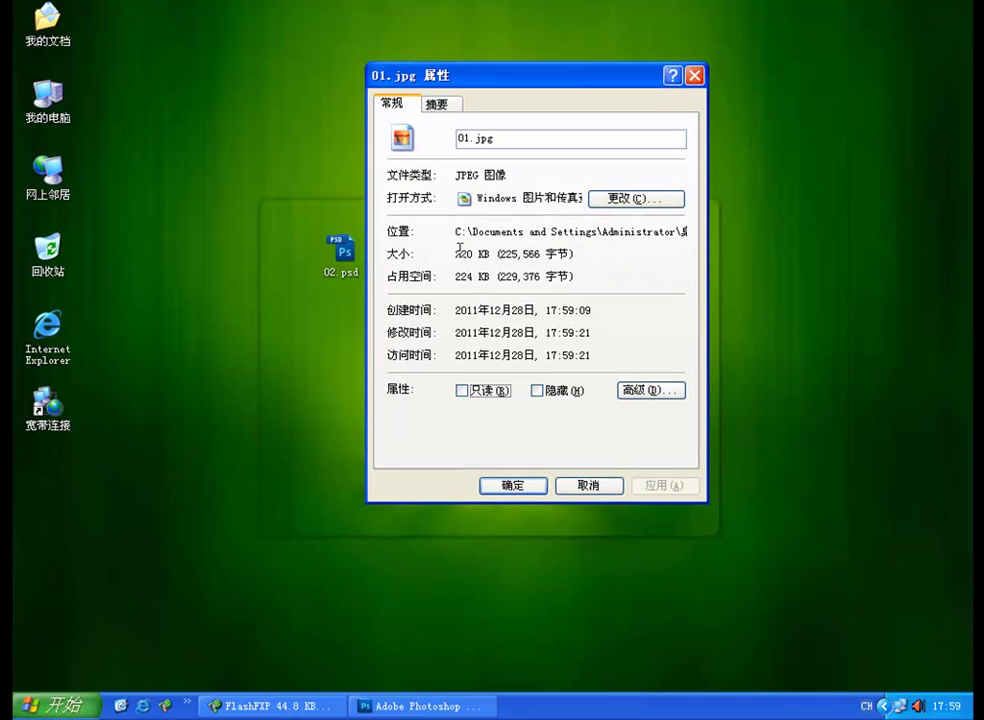
drag(457, 256, 496, 261)
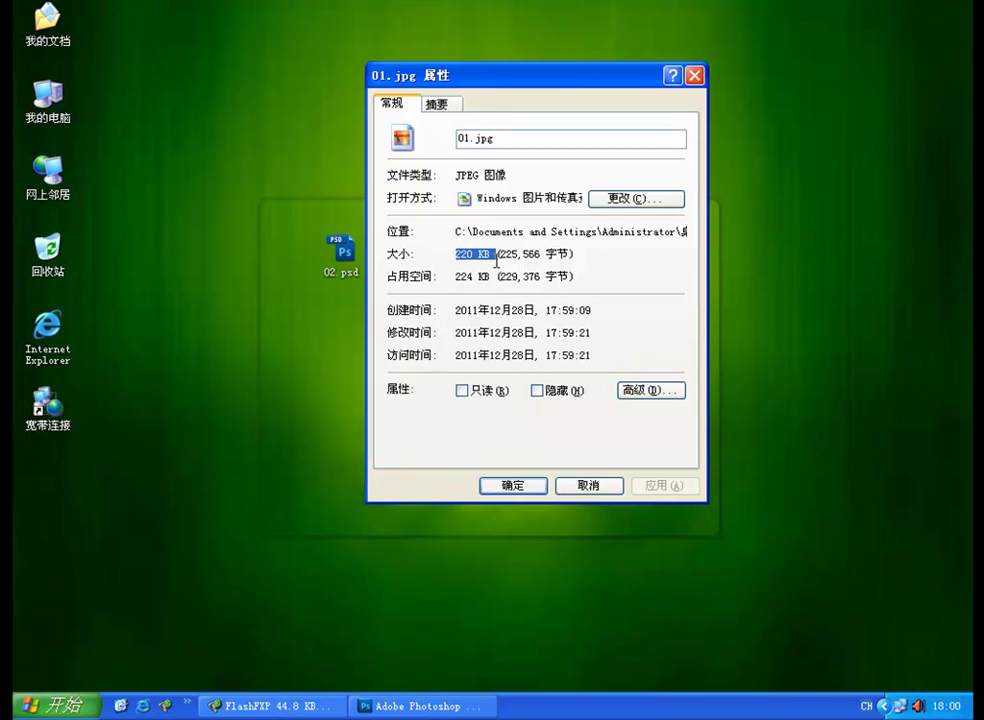
click(693, 75)
- Check the file size of 02.psd in its properties and close the dialog
right_click(335, 270)
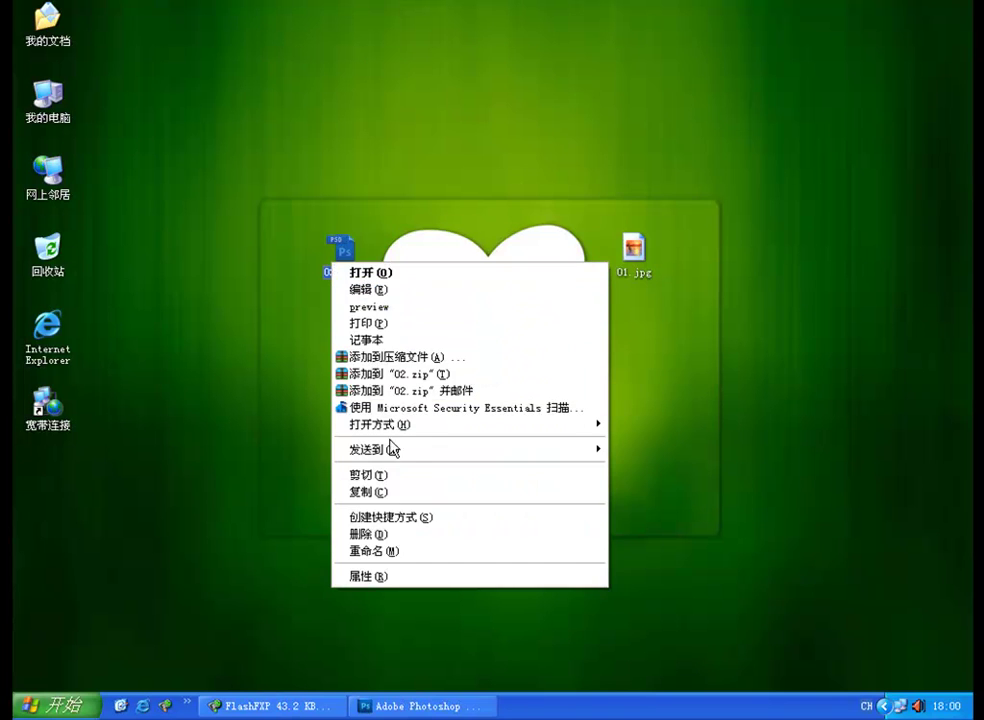
click(382, 582)
drag(497, 278, 521, 121)
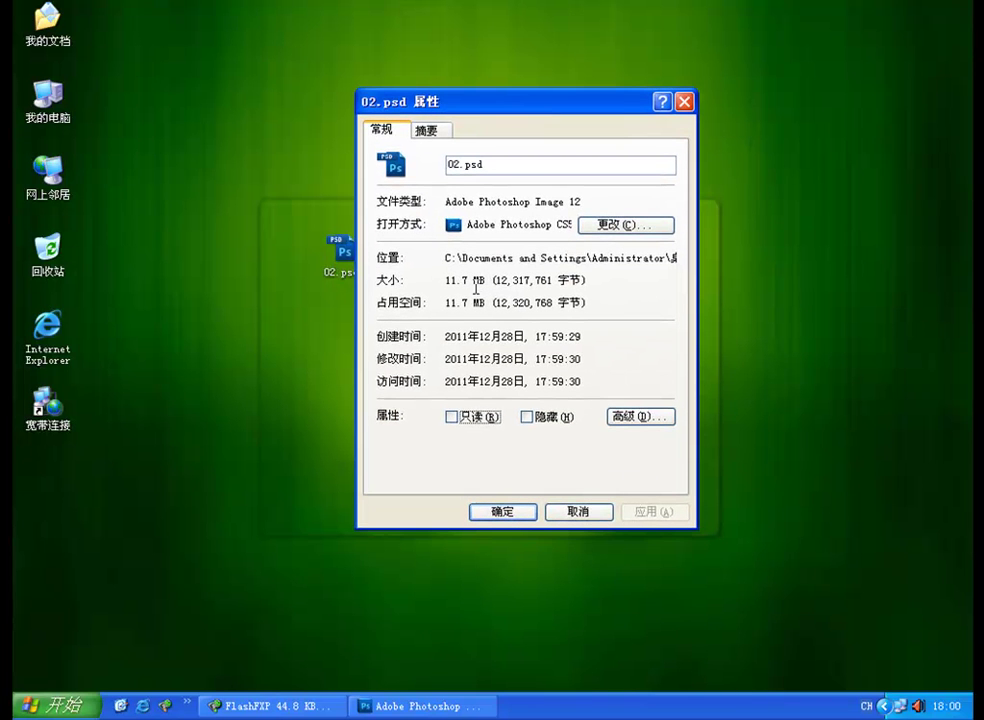
click(684, 102)
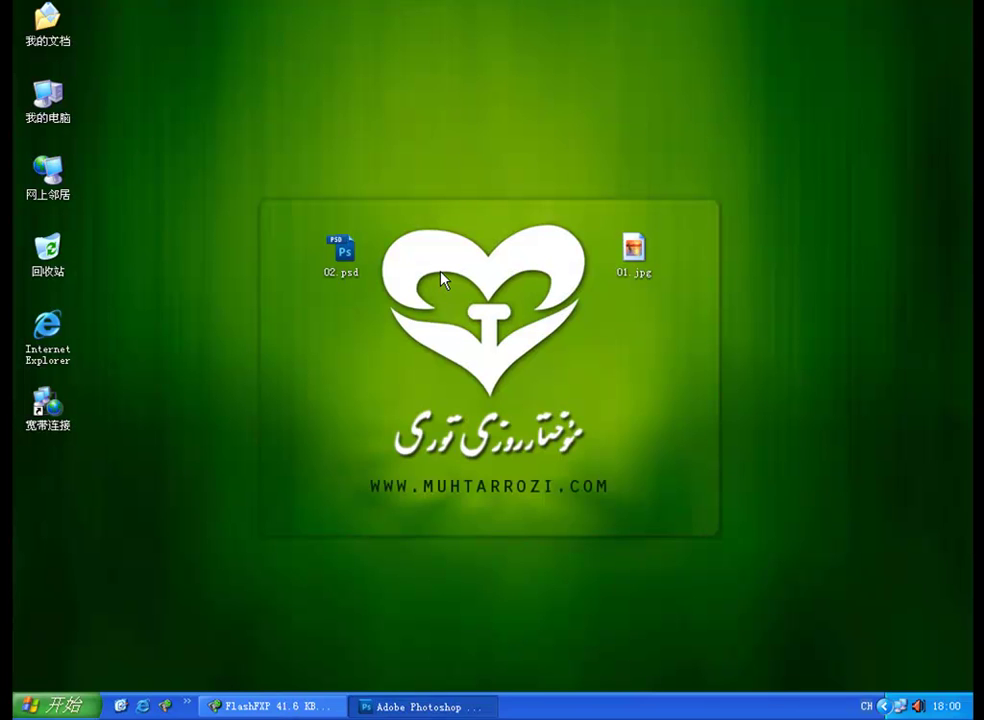
- Preview 01.jpg in the Windows picture viewer and close the viewer
right_click(627, 265)
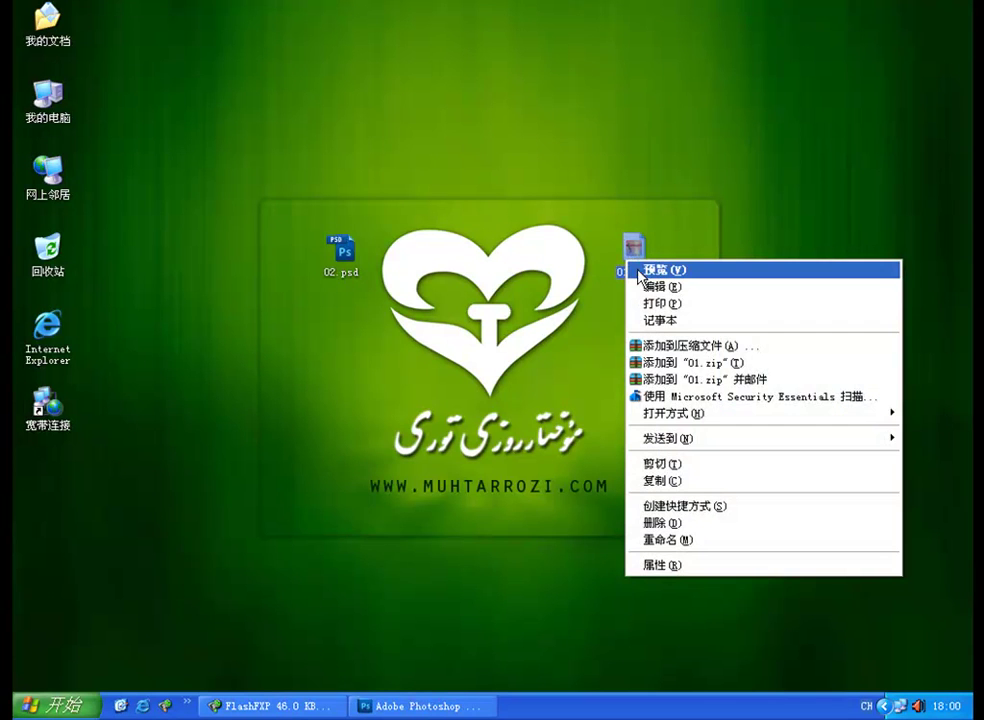
click(638, 271)
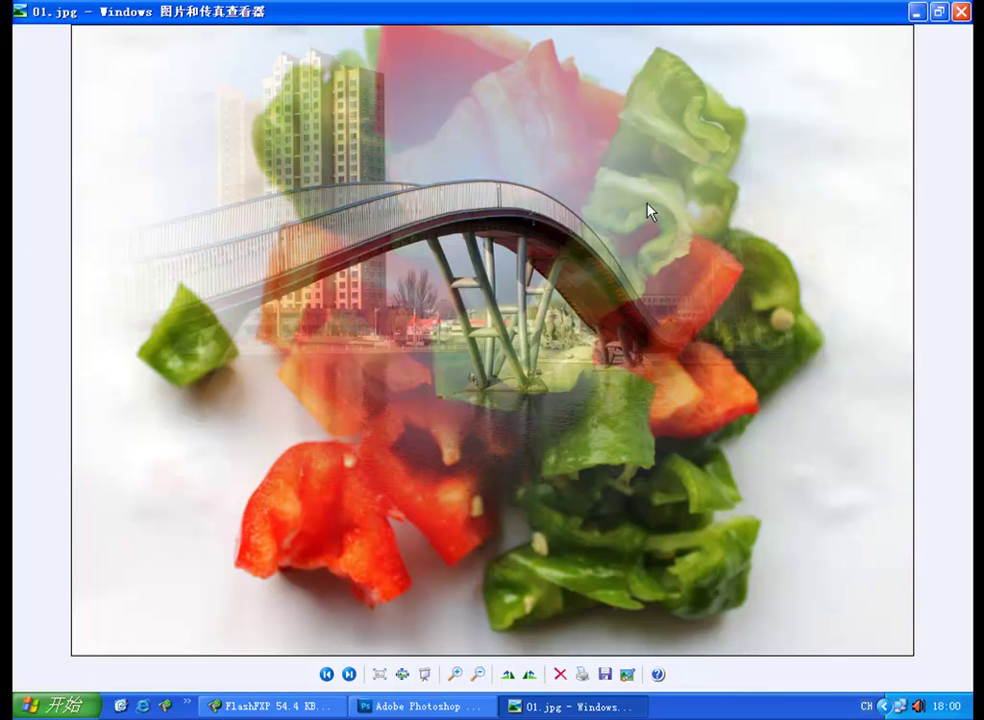
click(963, 12)
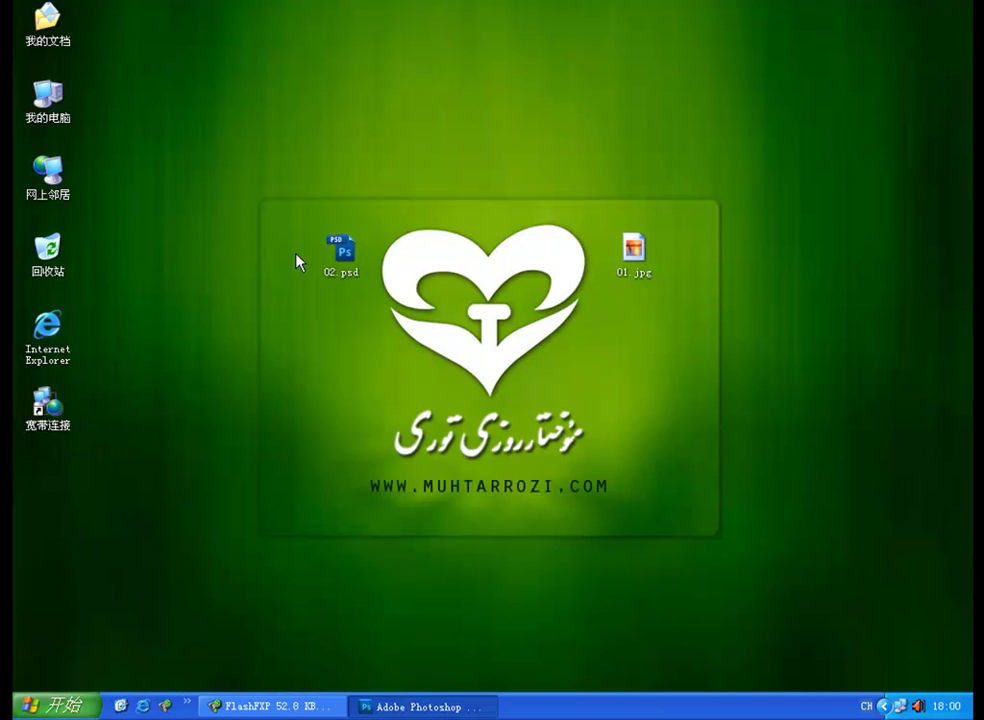
- Open 02.psd from the desktop in Photoshop to inspect its layers, and minimize Photoshop to return to the desktop
right_click(338, 265)
click(376, 272)
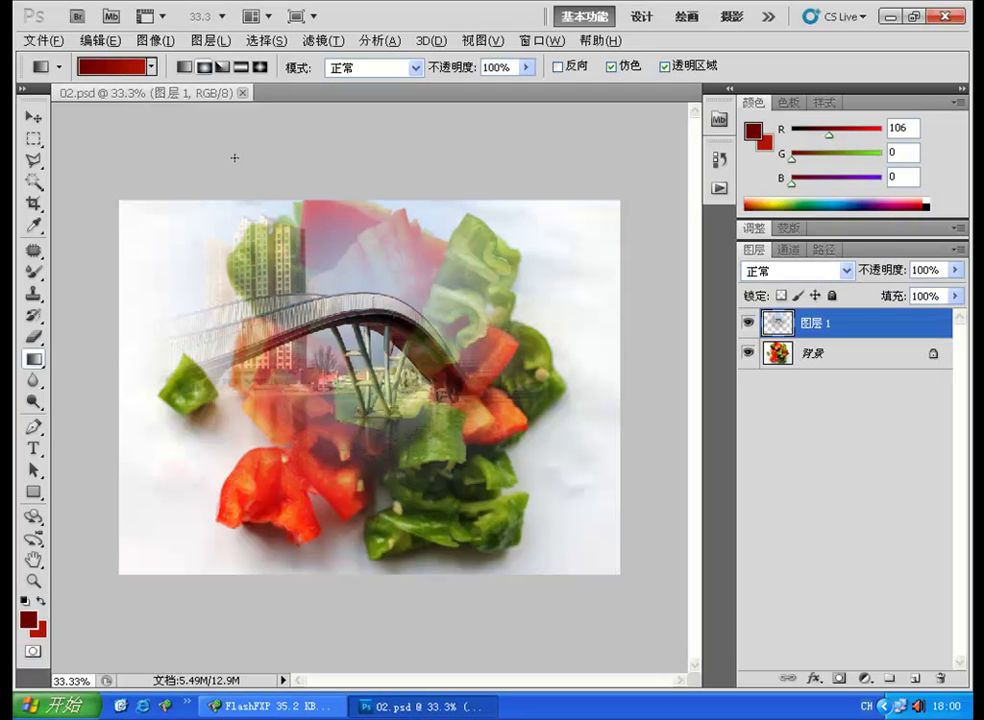
click(895, 20)
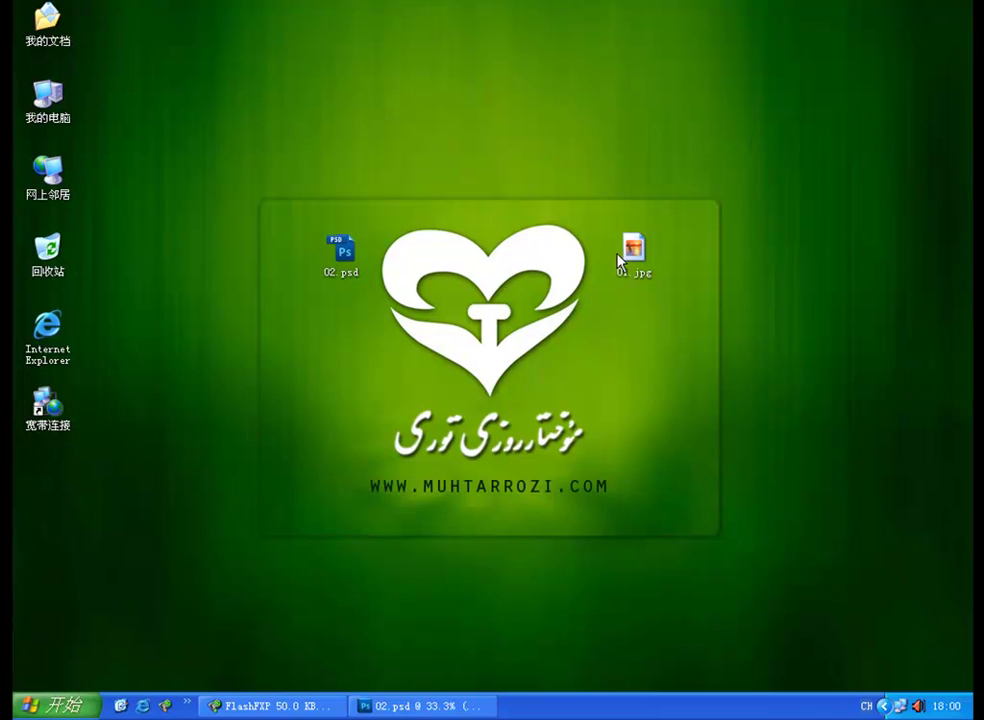
mouse_move(628, 259)
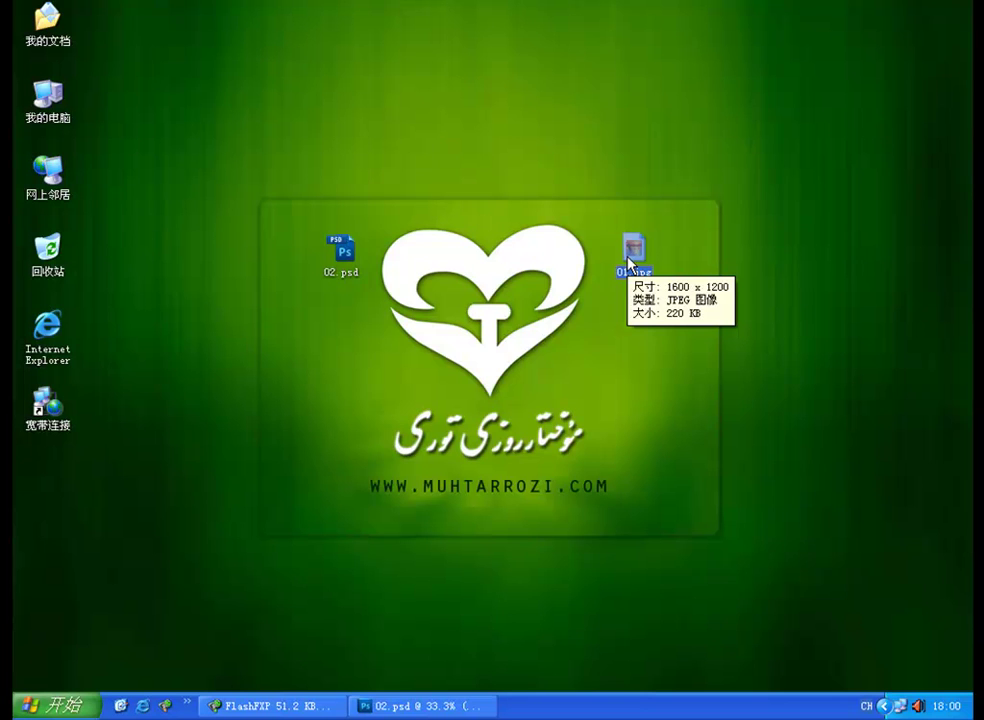
- Preview 01.jpg in the Windows picture viewer, close it, and look at the layers of 02.psd in Photoshop
right_click(628, 265)
click(646, 264)
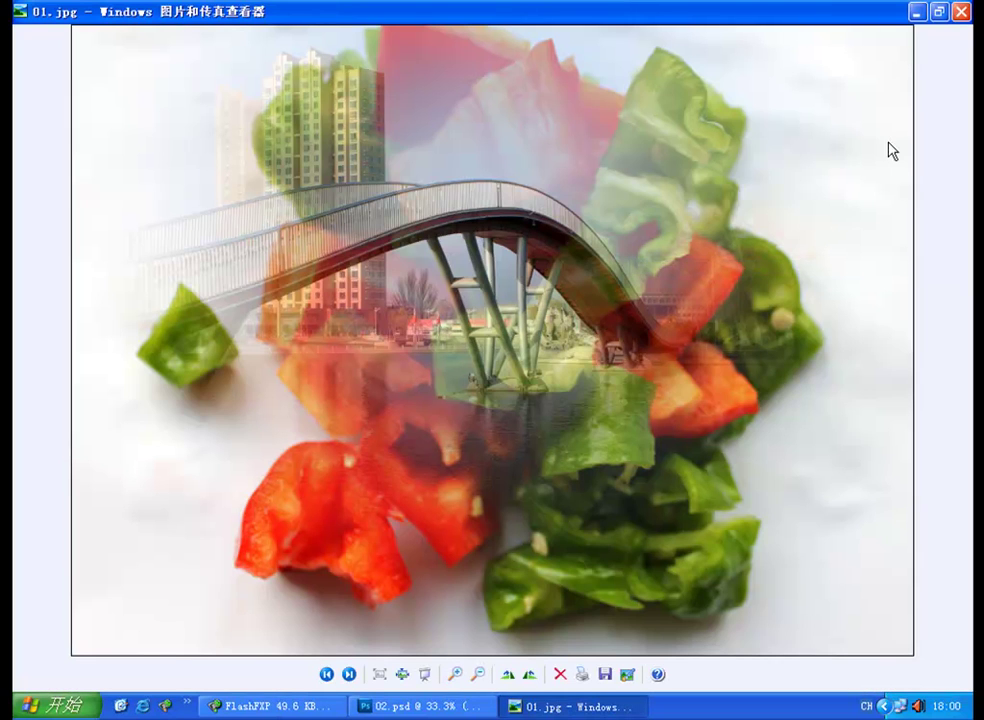
click(961, 12)
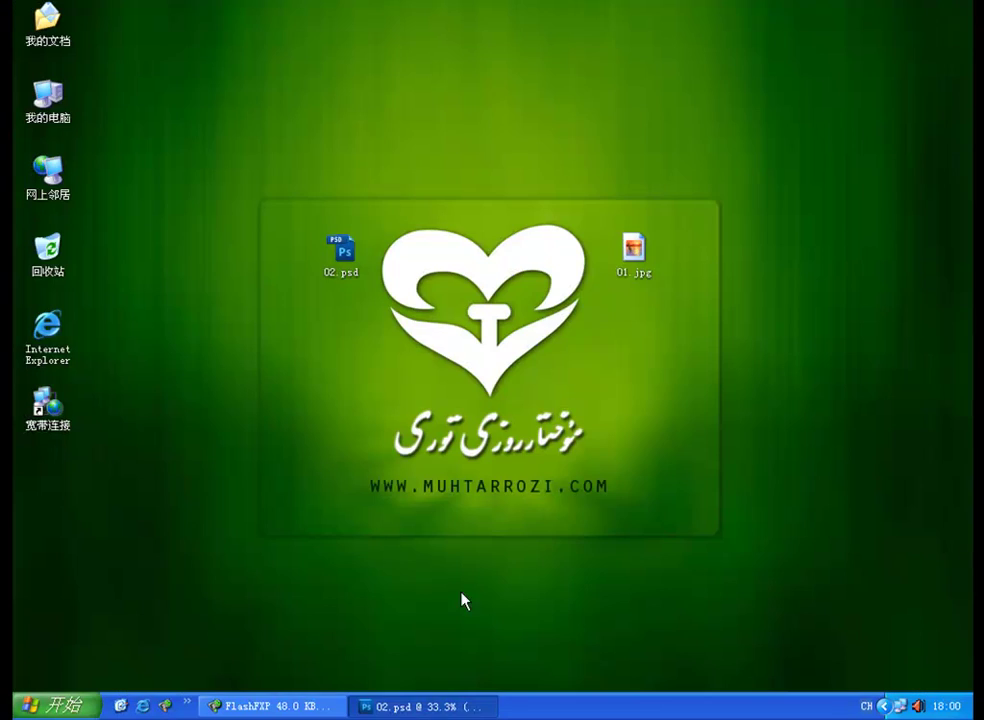
click(365, 707)
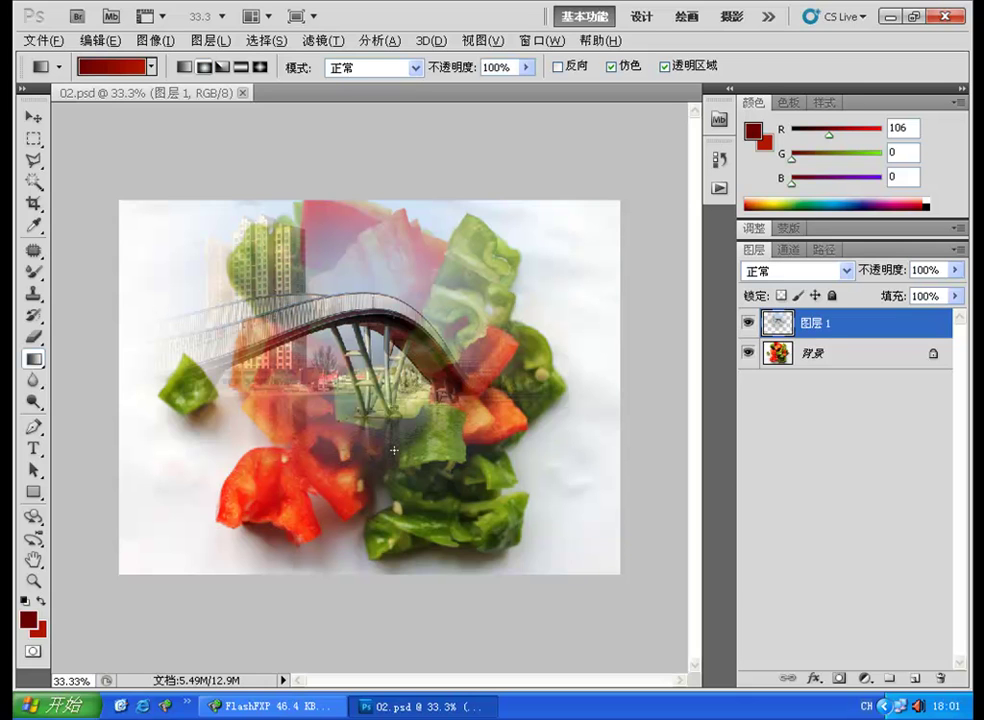
click(914, 16)
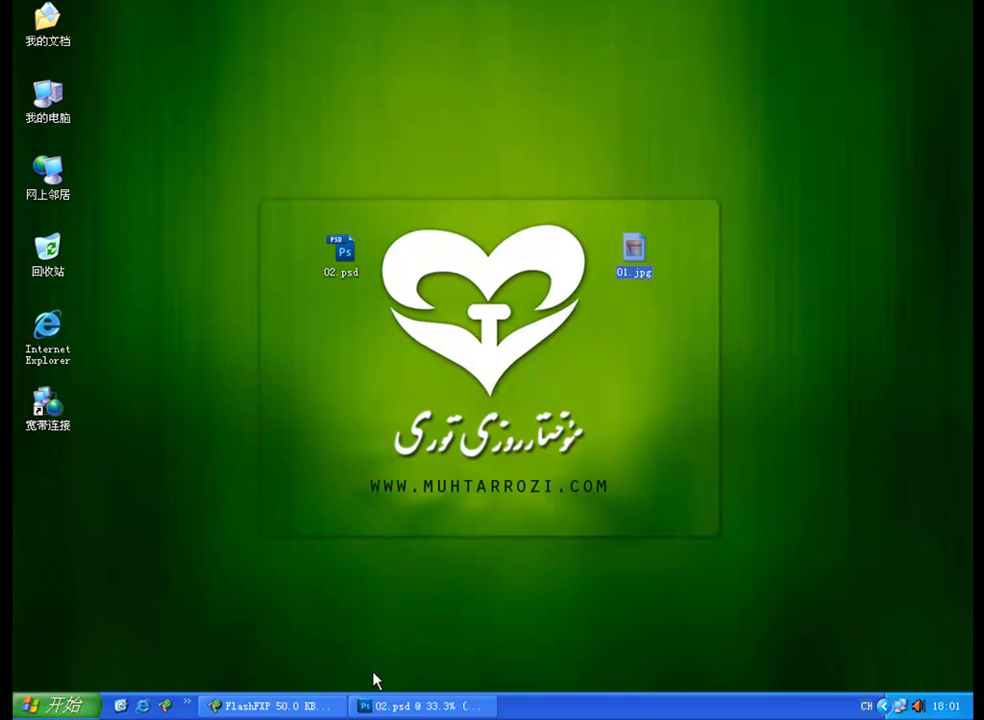
- Return to Photoshop, float the 02.psd window, and open 01.jpg from the desktop in its own floating window
click(393, 707)
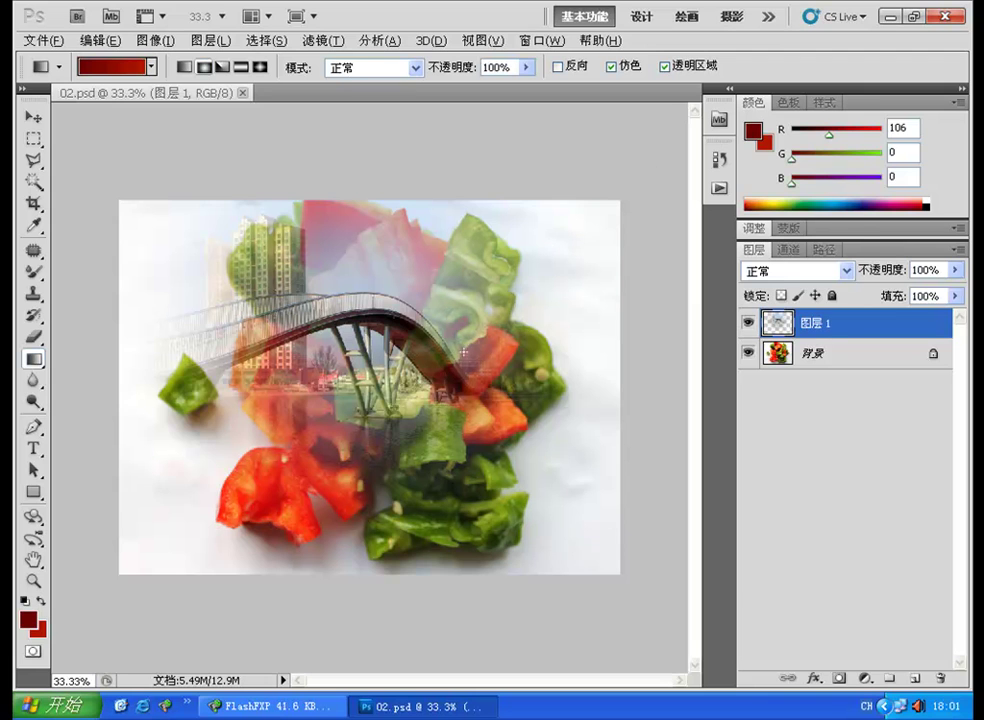
mouse_move(192, 94)
mouse_down()
mouse_move(182, 153)
mouse_move(195, 116)
mouse_up()
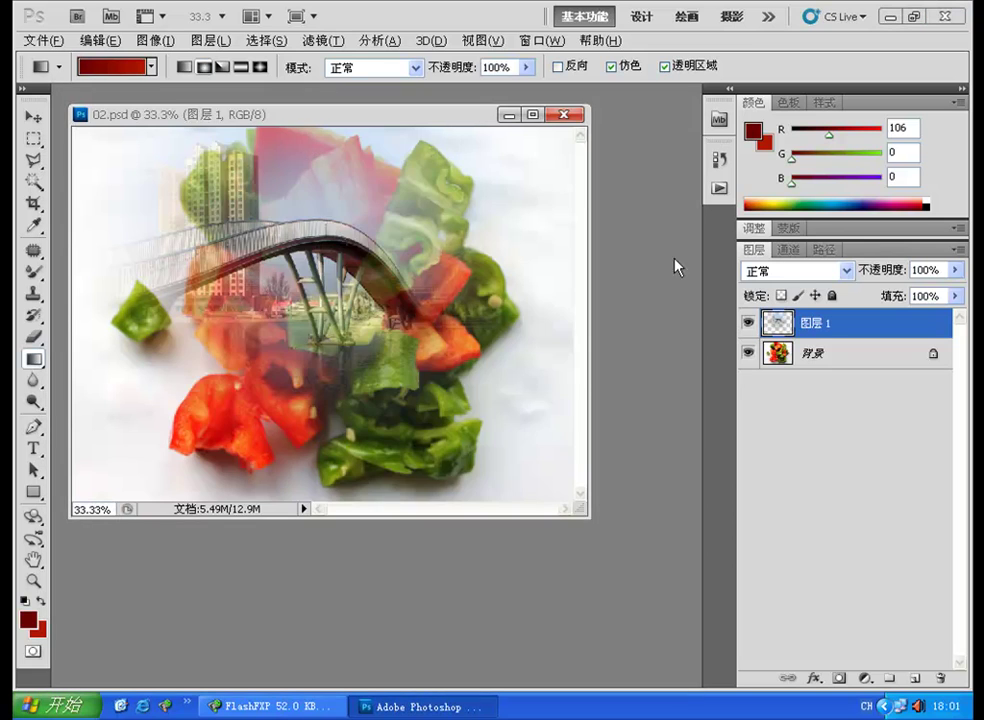
double_click(652, 261)
click(316, 166)
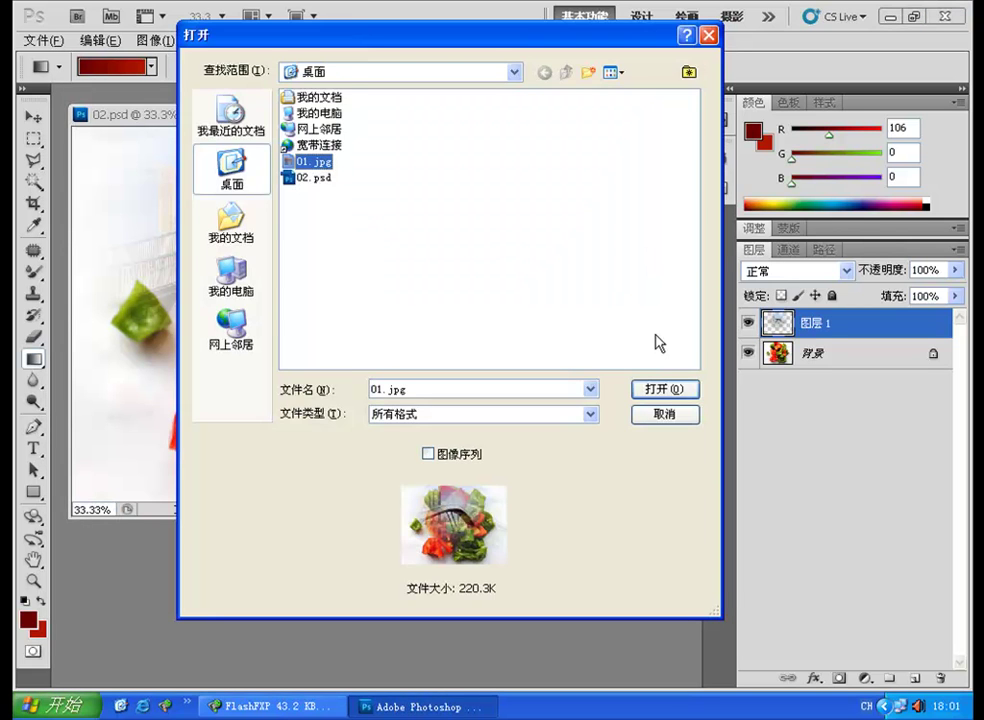
click(665, 389)
drag(344, 147, 230, 255)
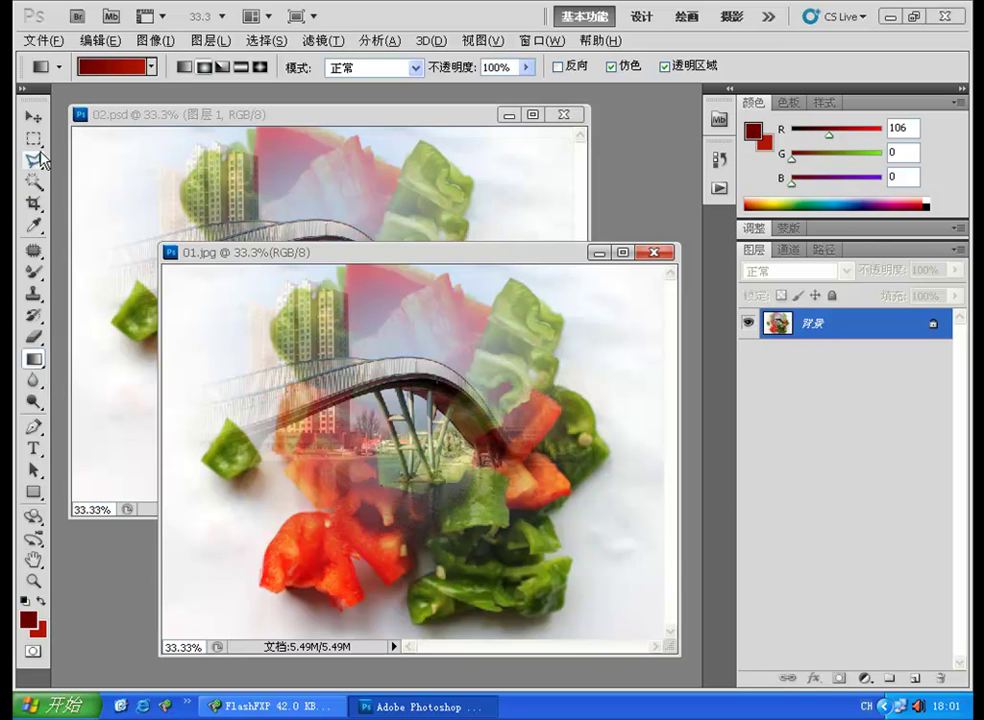
- Switch to the Move tool, then reposition and enlarge the 01.jpg document window
click(33, 116)
drag(404, 258, 324, 195)
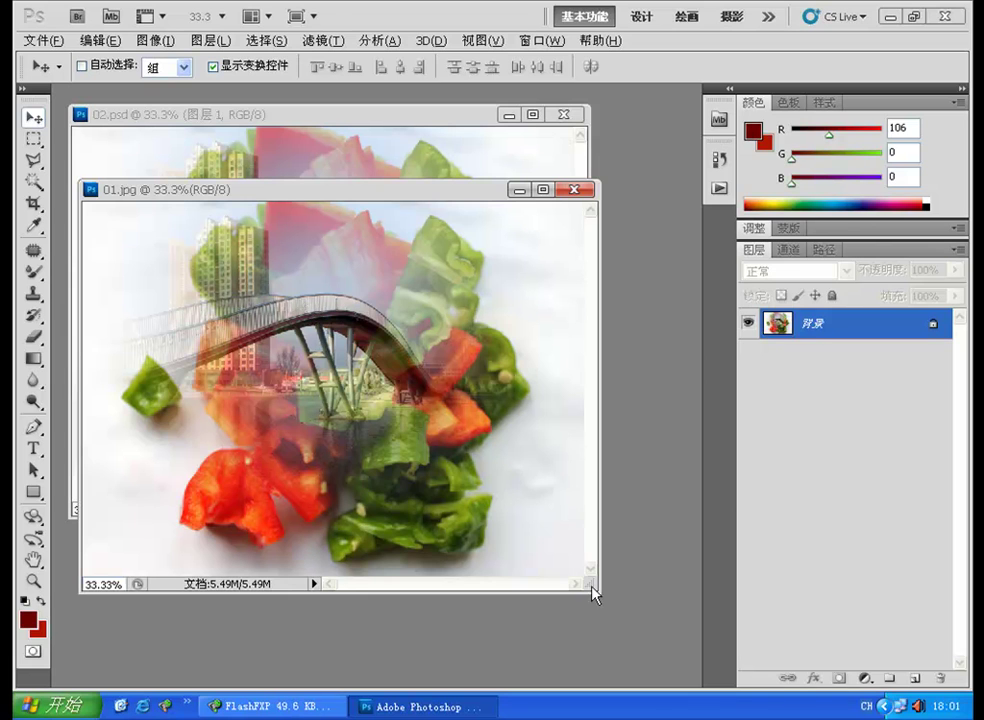
drag(595, 603, 664, 647)
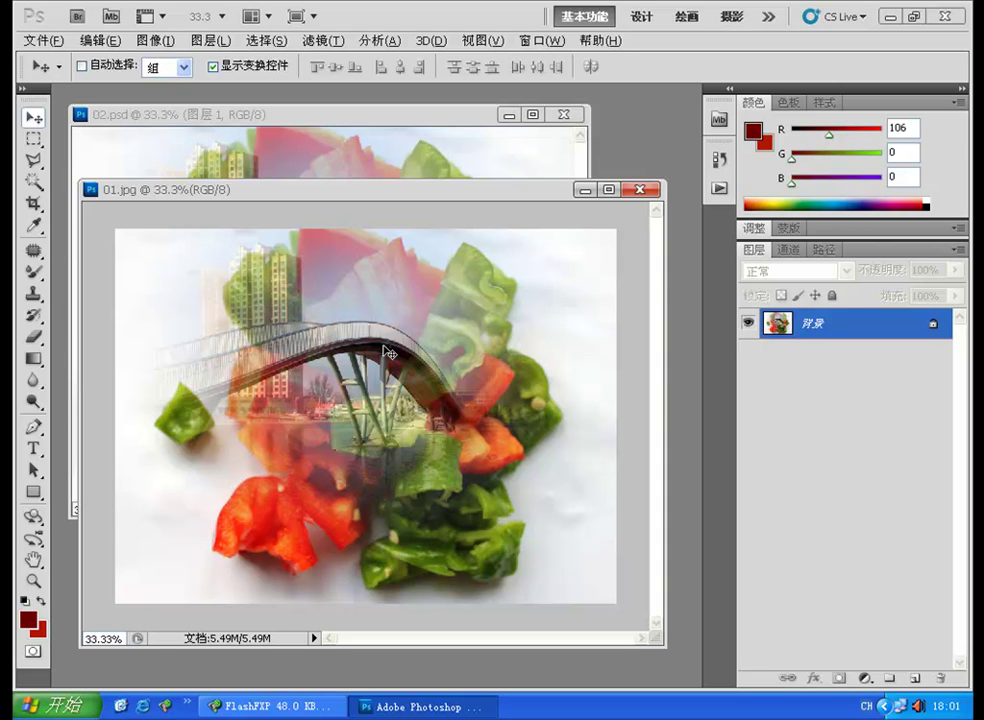
- Bring 02.psd to the front and shift its bridge layer, 图层 1, slightly to the right
click(560, 364)
click(470, 281)
click(458, 165)
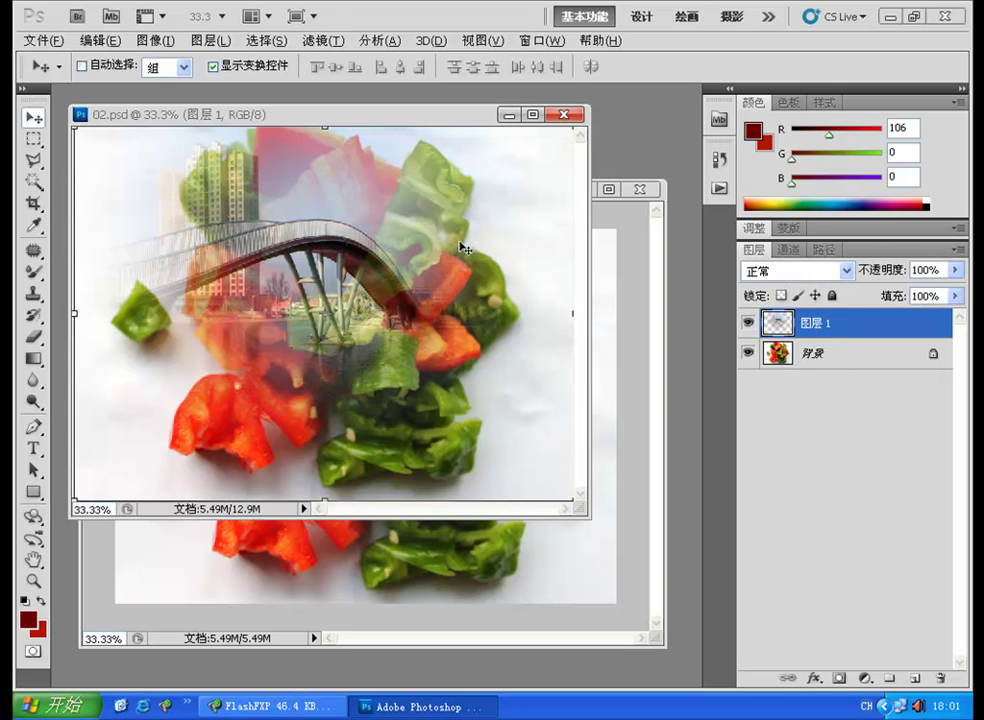
mouse_move(334, 253)
mouse_down()
mouse_move(334, 336)
mouse_move(336, 252)
mouse_up()
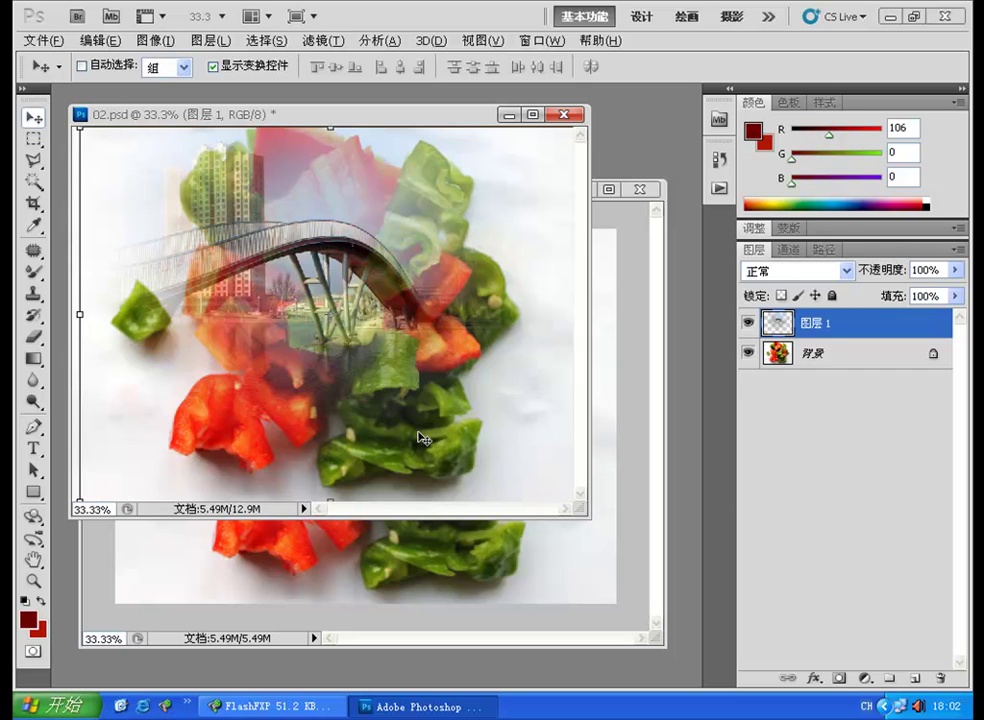
- Hide and reshow 图层 1 in 02.psd, and hide the 背景 layer to isolate the bridge
click(748, 323)
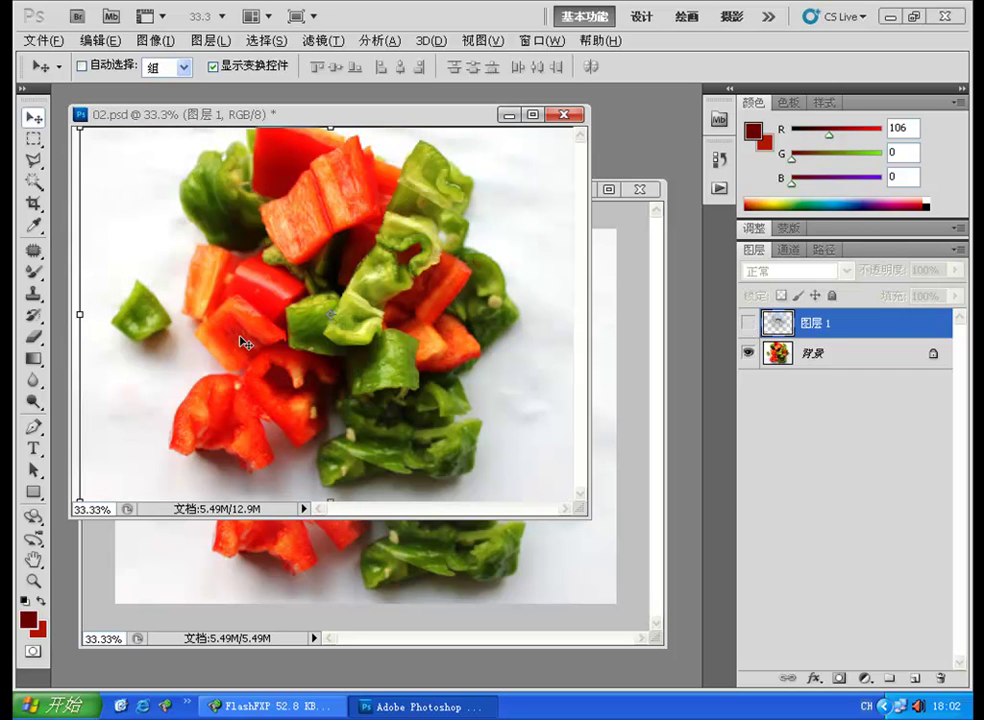
click(746, 325)
click(748, 353)
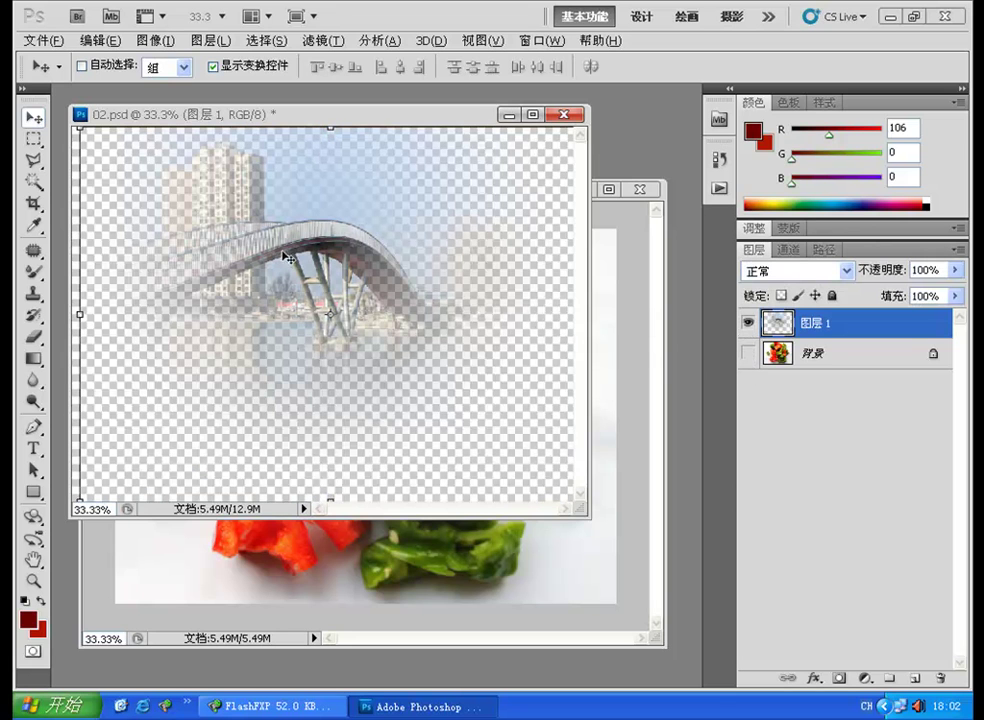
- Duplicate the 背景 layer, fill the copy with the dark red foreground colour, and make it visible behind the bridge
drag(826, 355, 889, 678)
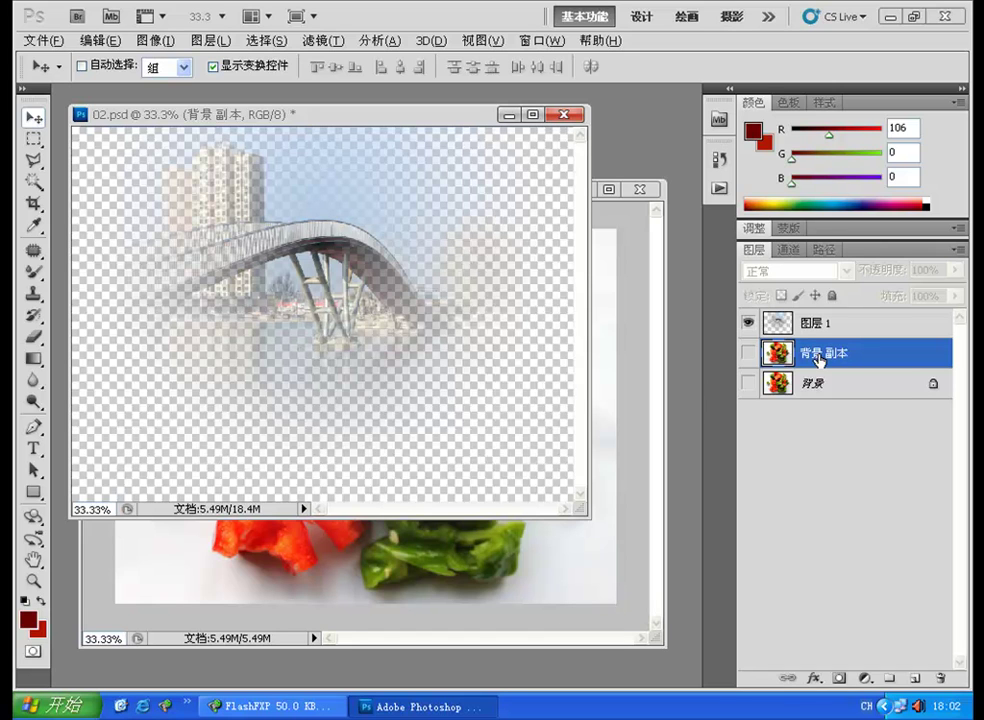
key(alt+Delete)
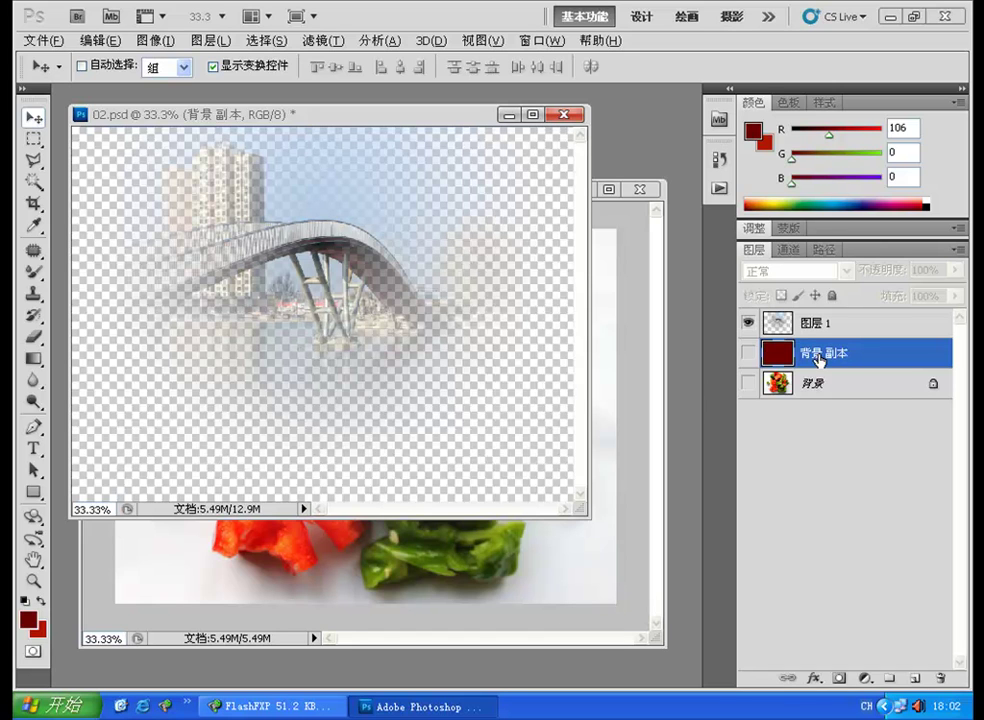
click(748, 353)
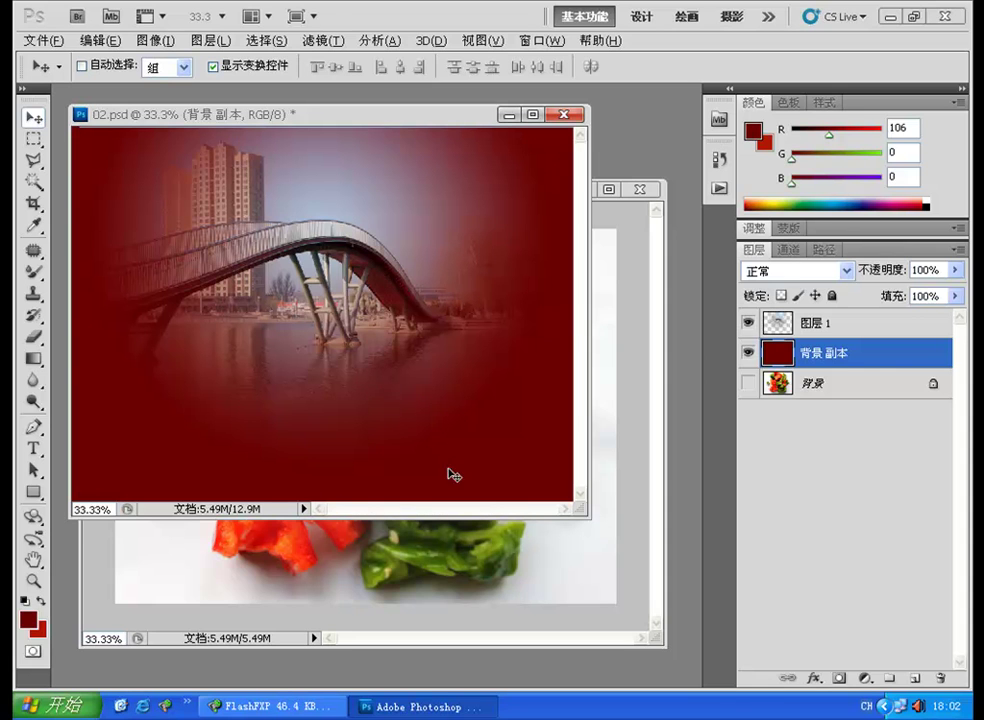
- Switch between 01.jpg and 02.psd to compare the flattened image with the layered one, ending on 01.jpg
click(385, 558)
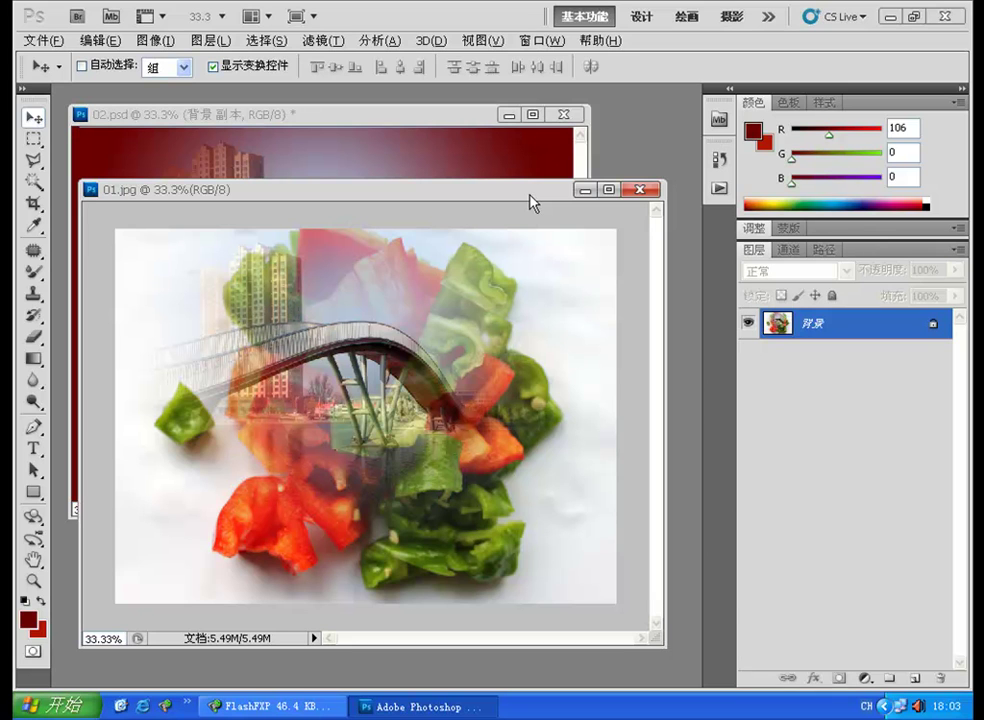
click(416, 168)
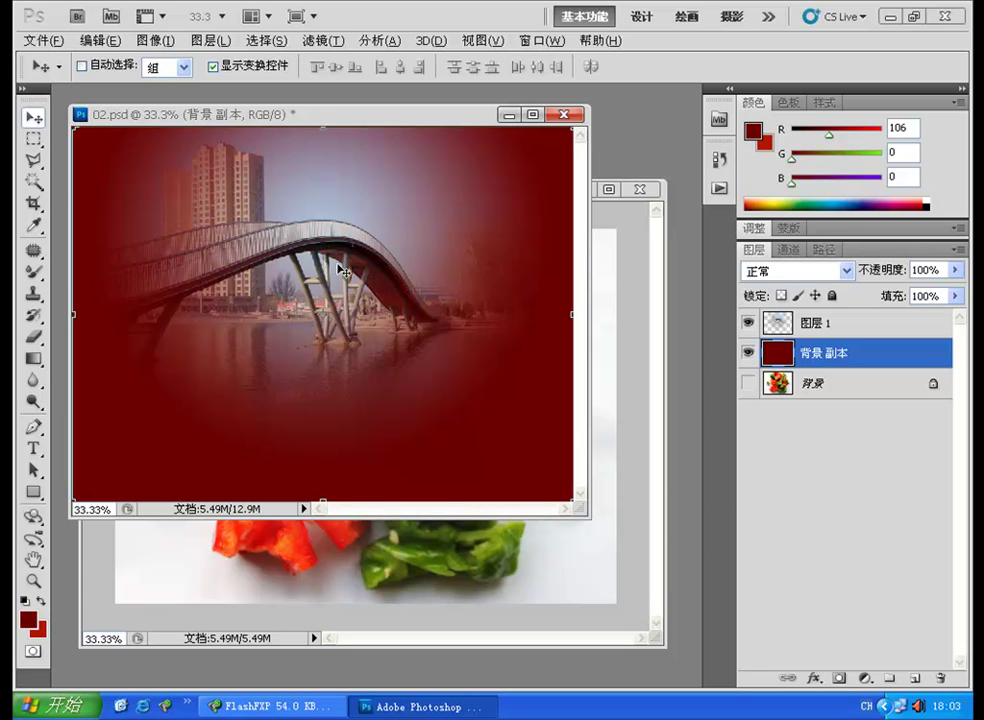
click(281, 575)
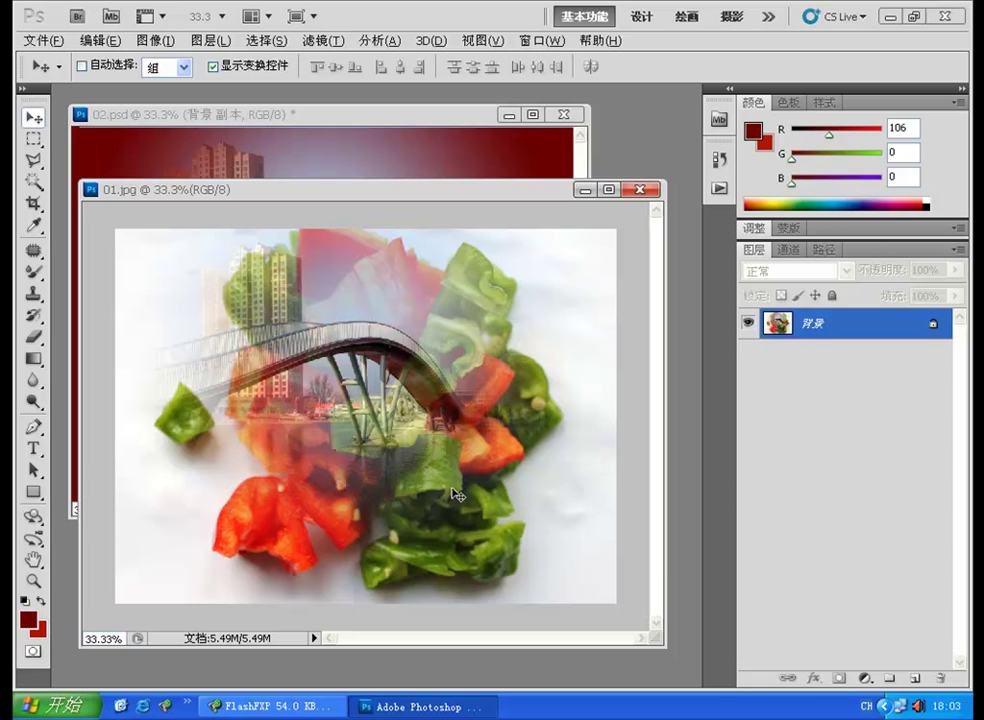
- Launch Microsoft FrontPage and switch its new blank page to design view
click(80, 711)
mouse_move(76, 458)
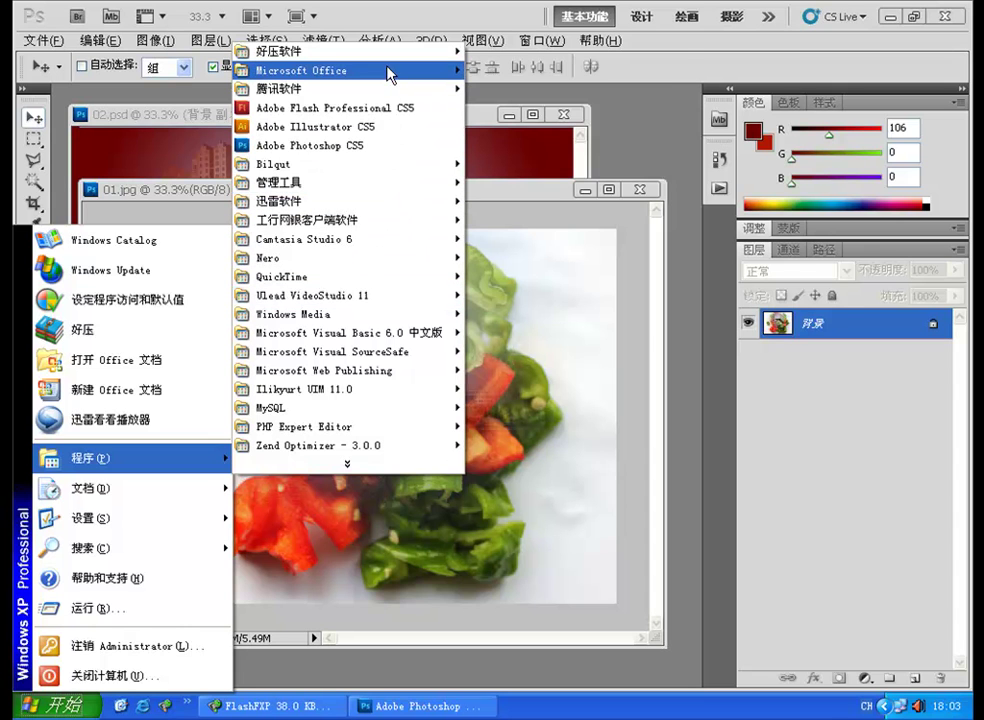
mouse_move(390, 75)
click(527, 110)
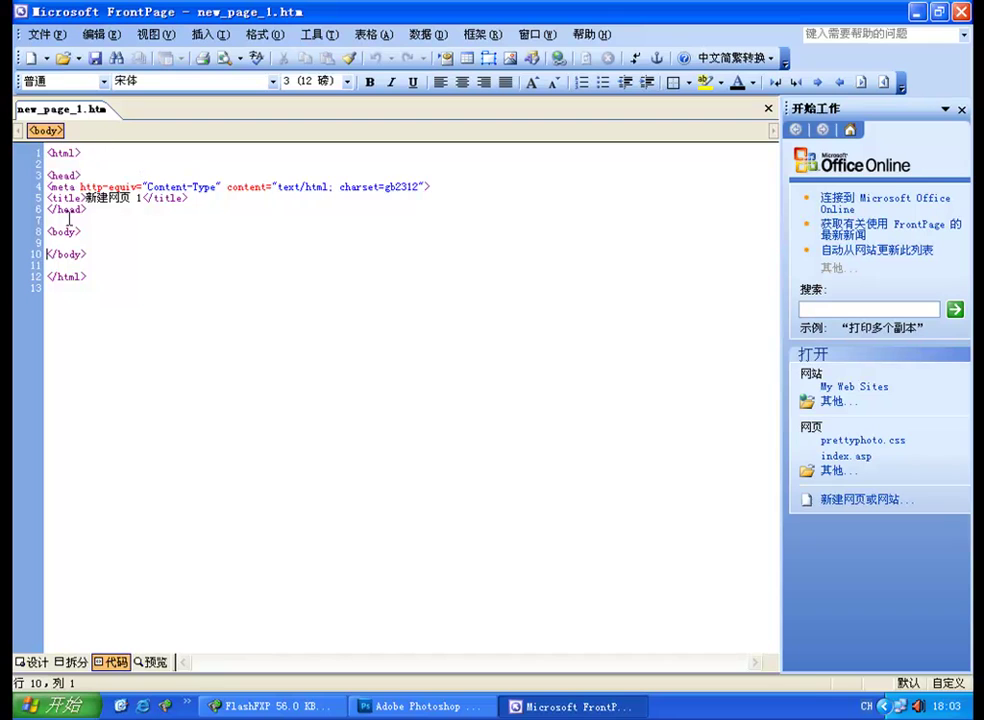
click(30, 662)
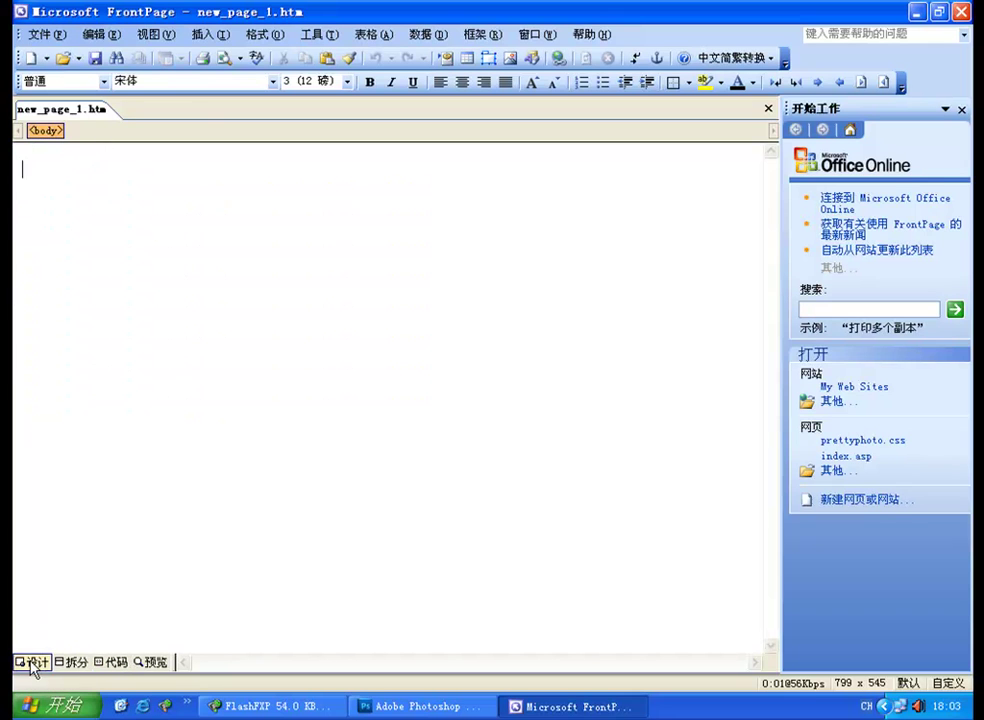
- Insert the picture 01.jpg from the desktop into the web page
click(226, 39)
mouse_move(260, 209)
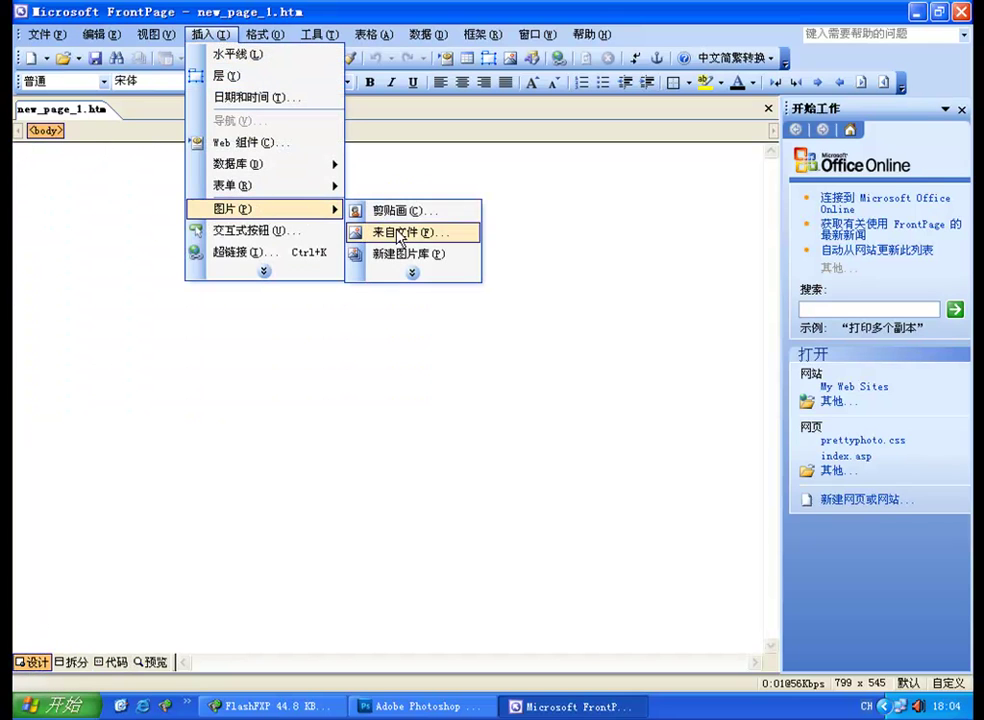
click(400, 233)
click(258, 300)
double_click(357, 278)
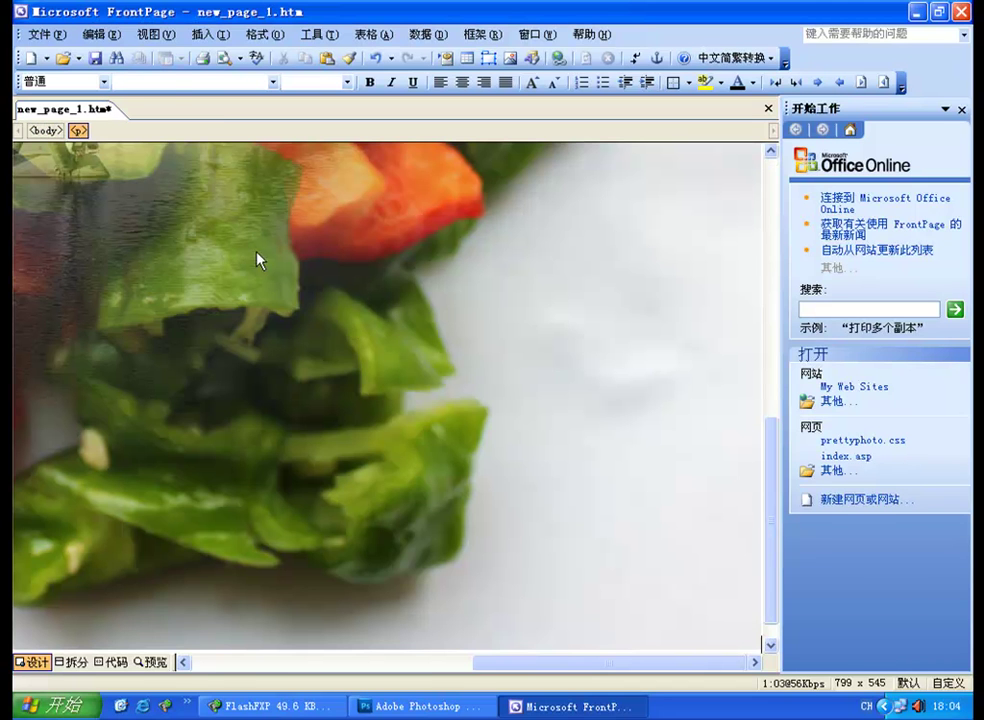
- Save the web page to the desktop as index.htm
click(44, 34)
click(66, 187)
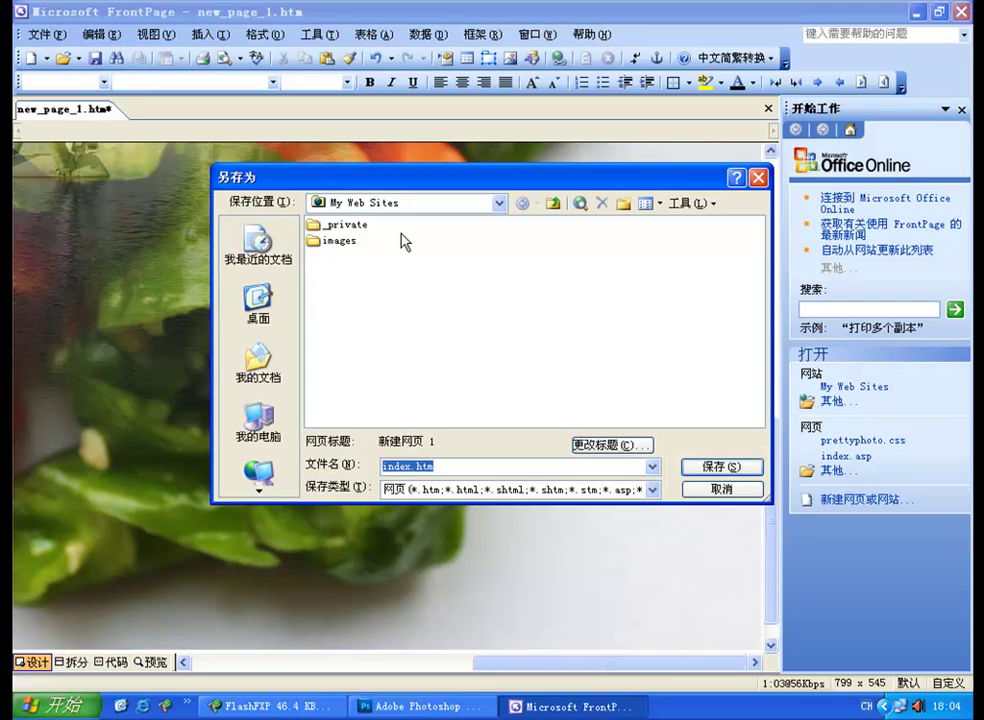
click(272, 303)
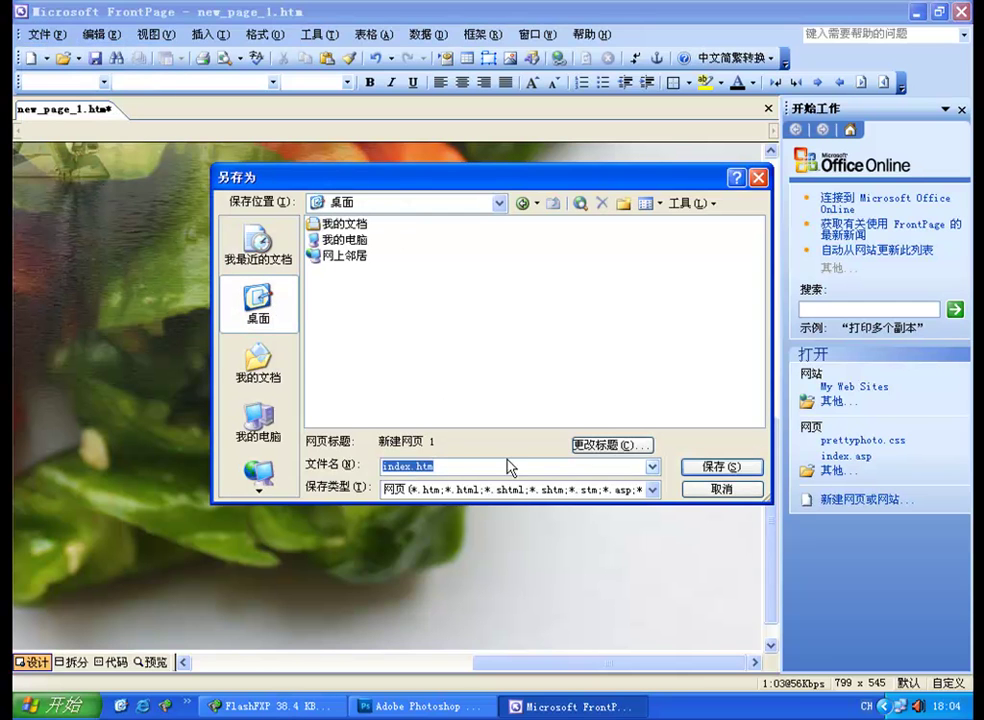
click(716, 467)
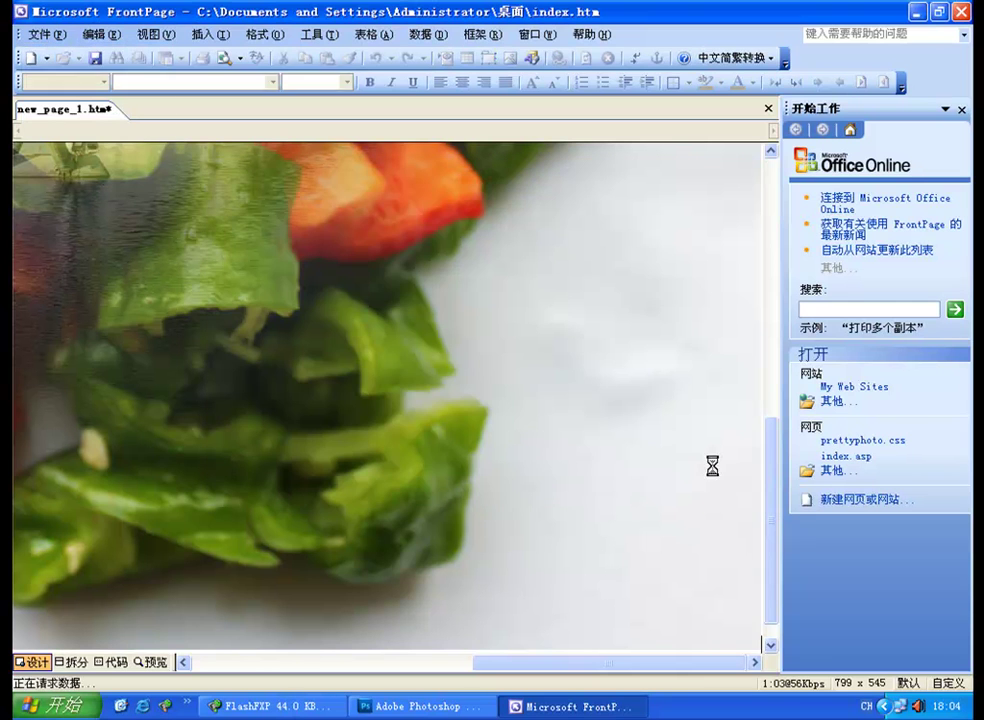
- Minimize FrontPage and Photoshop, and open index.htm from the desktop in Internet Explorer
click(918, 12)
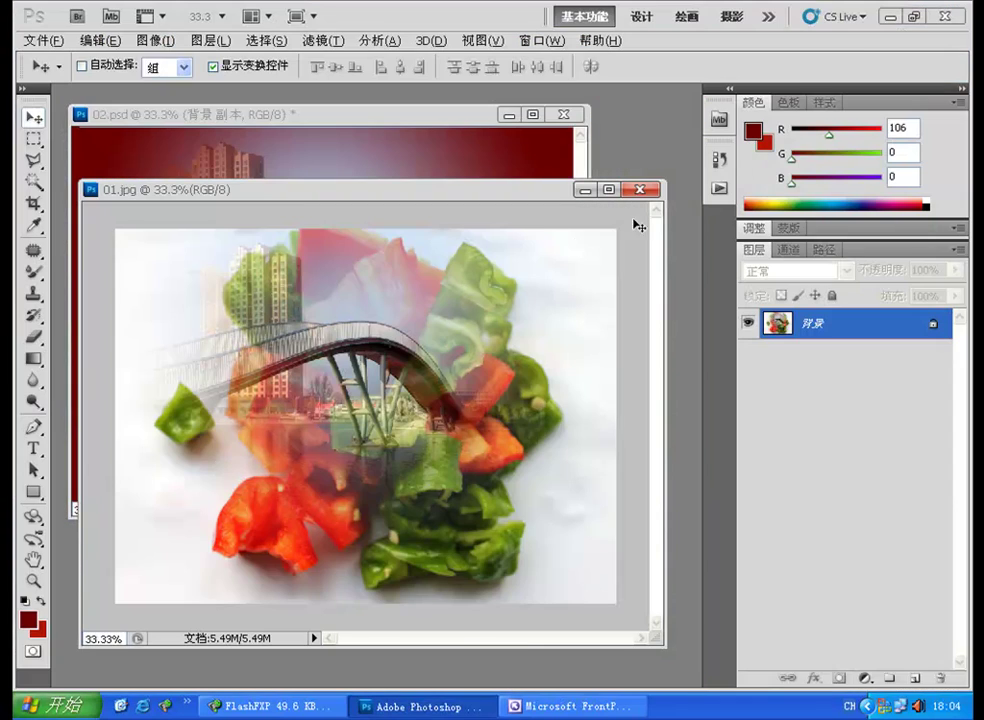
click(888, 17)
double_click(52, 474)
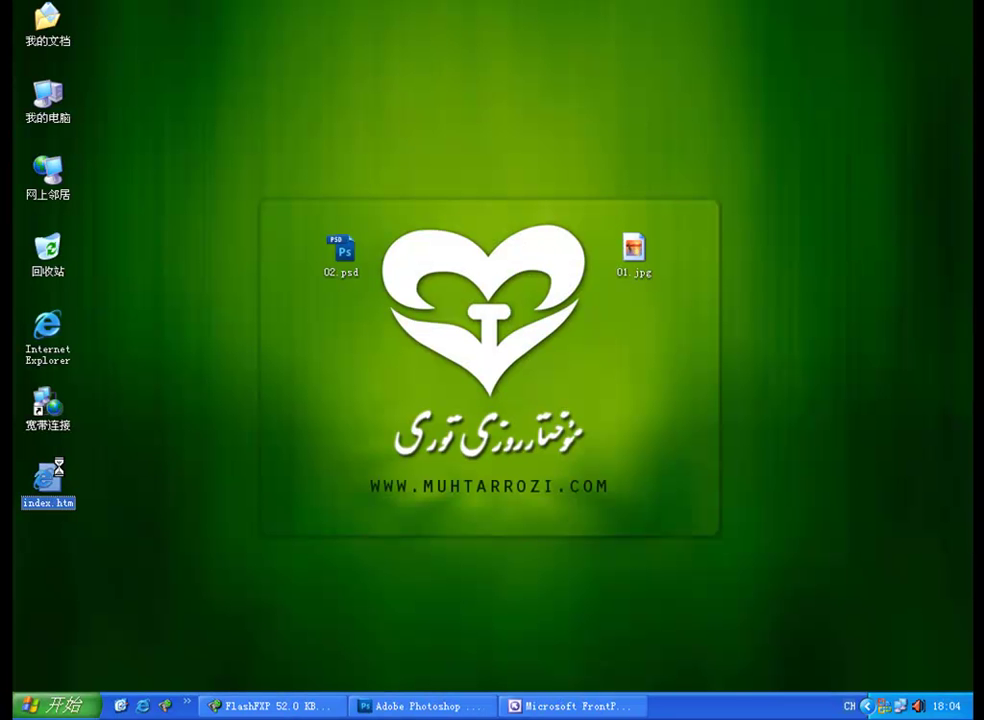
right_click(60, 465)
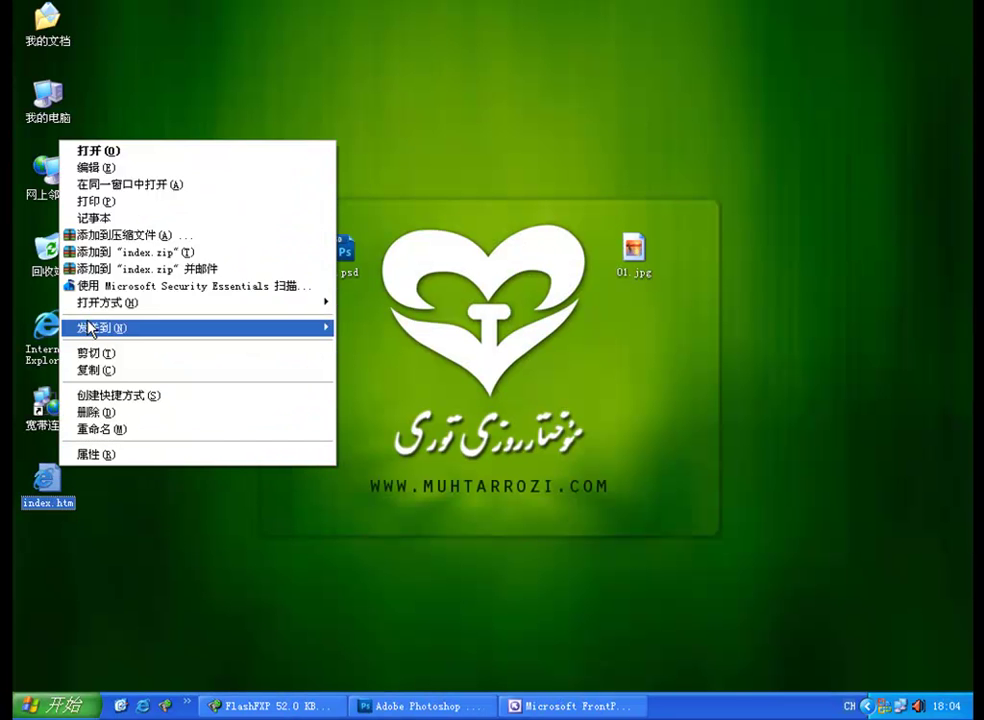
click(76, 152)
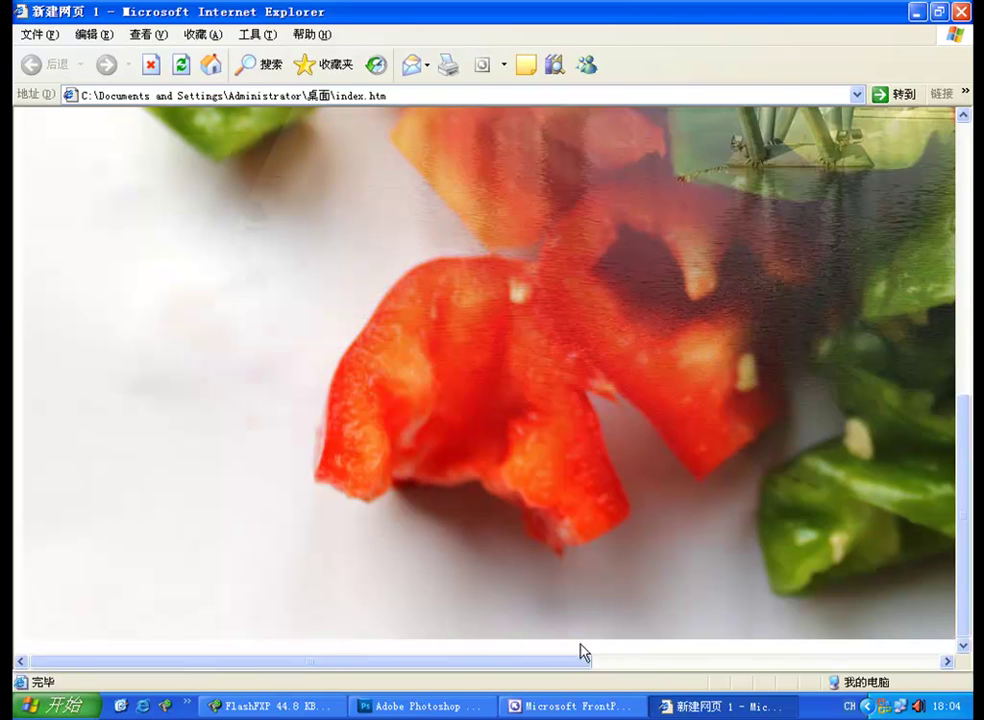
- Look over the inserted image in the browser page, close the browser, and return to Photoshop
drag(562, 662, 878, 648)
scroll(802, 314, up, 6)
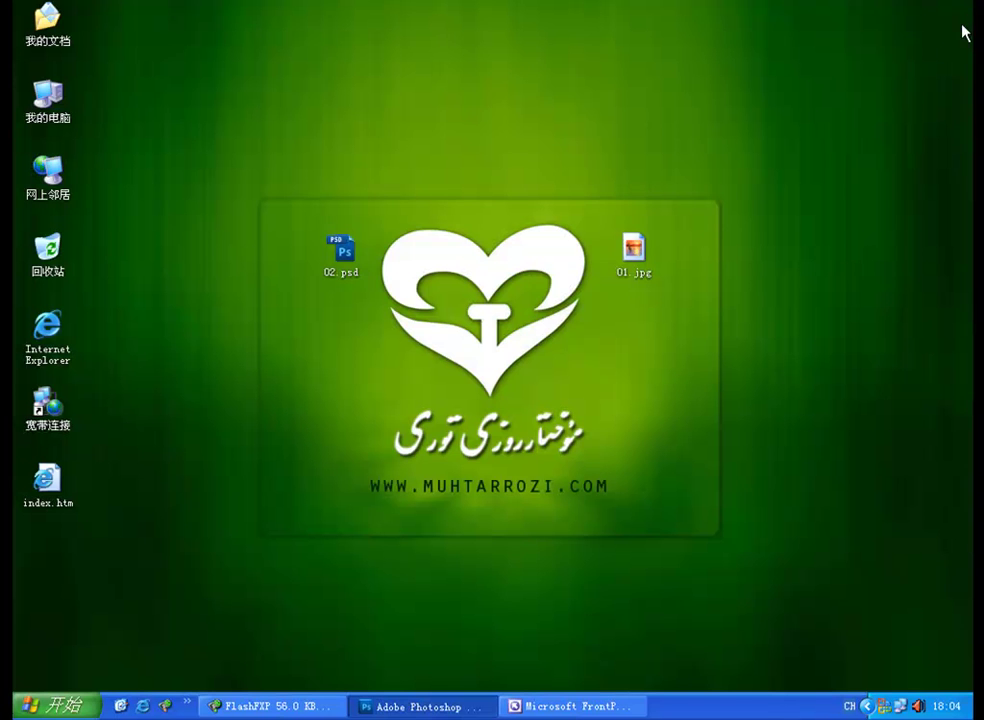
click(961, 12)
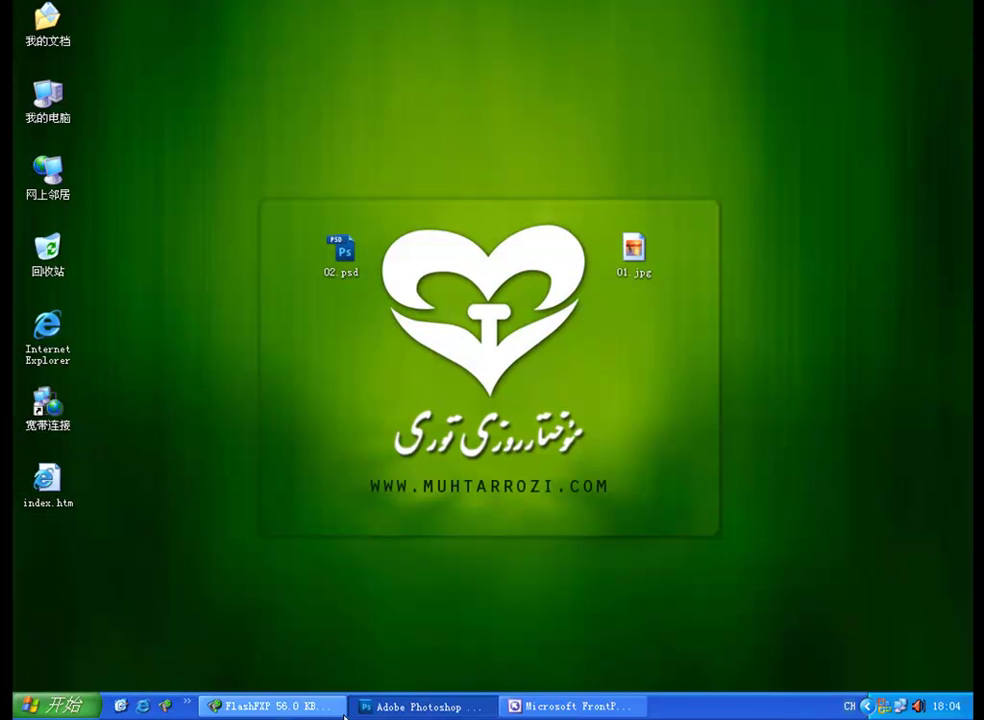
click(420, 706)
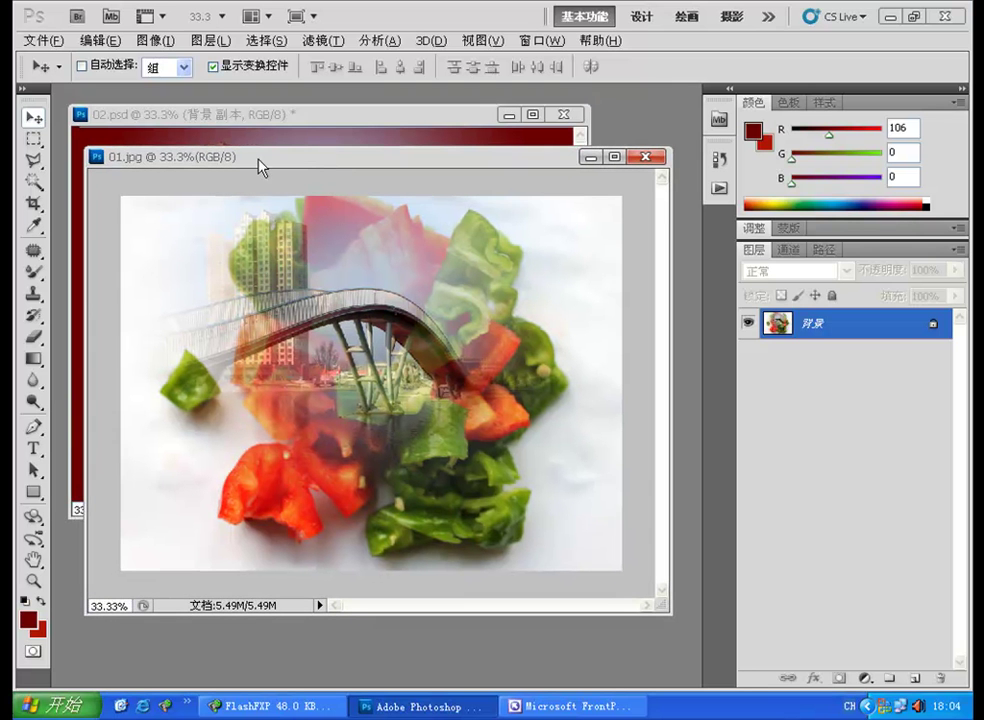
- View the colour channels of 01.jpg, and check its display in index.htm from the desktop in Internet Explorer
click(792, 257)
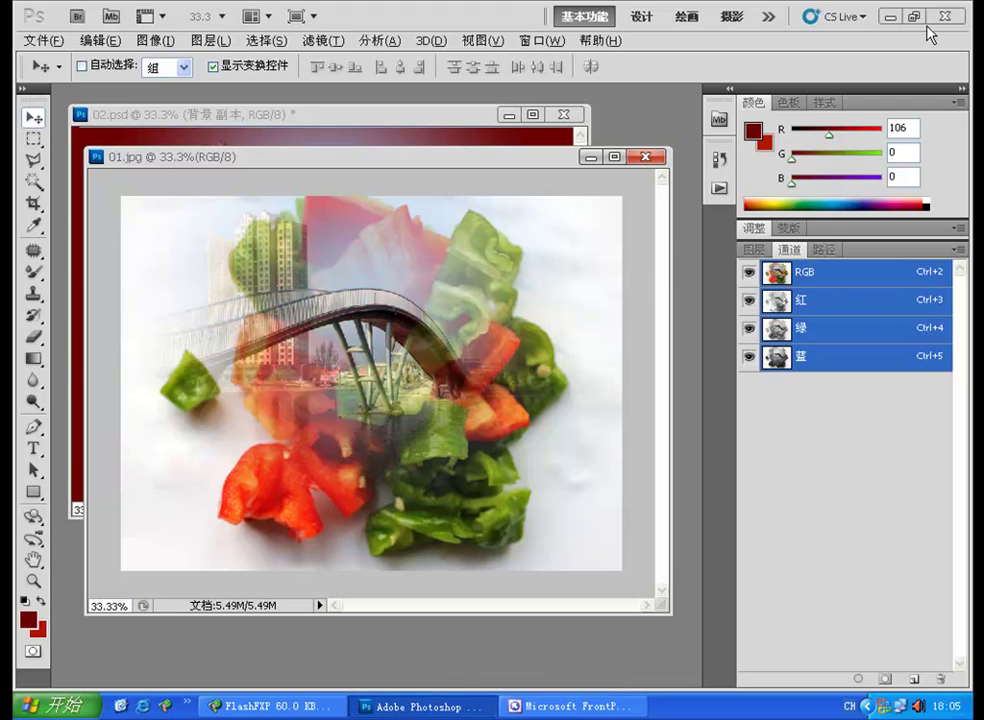
click(889, 20)
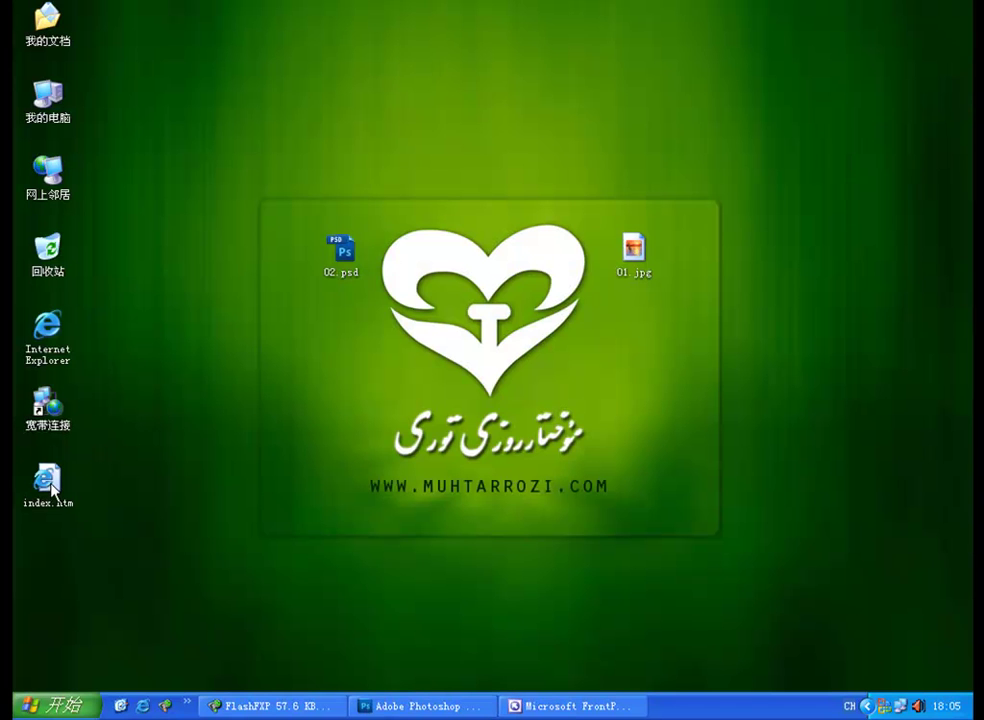
right_click(52, 480)
click(632, 258)
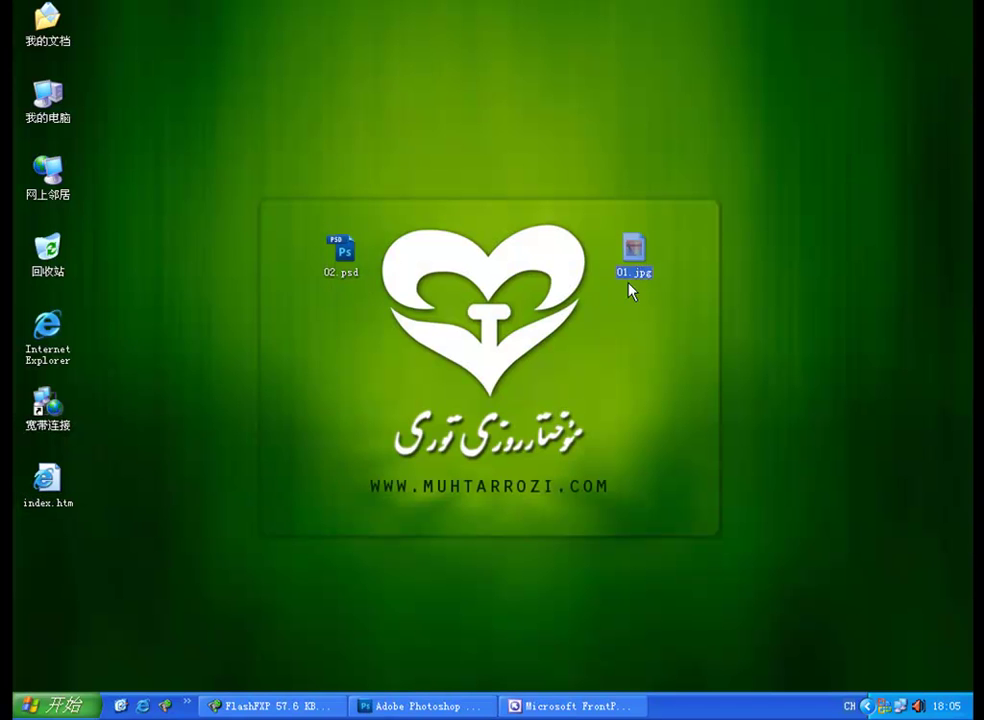
right_click(48, 480)
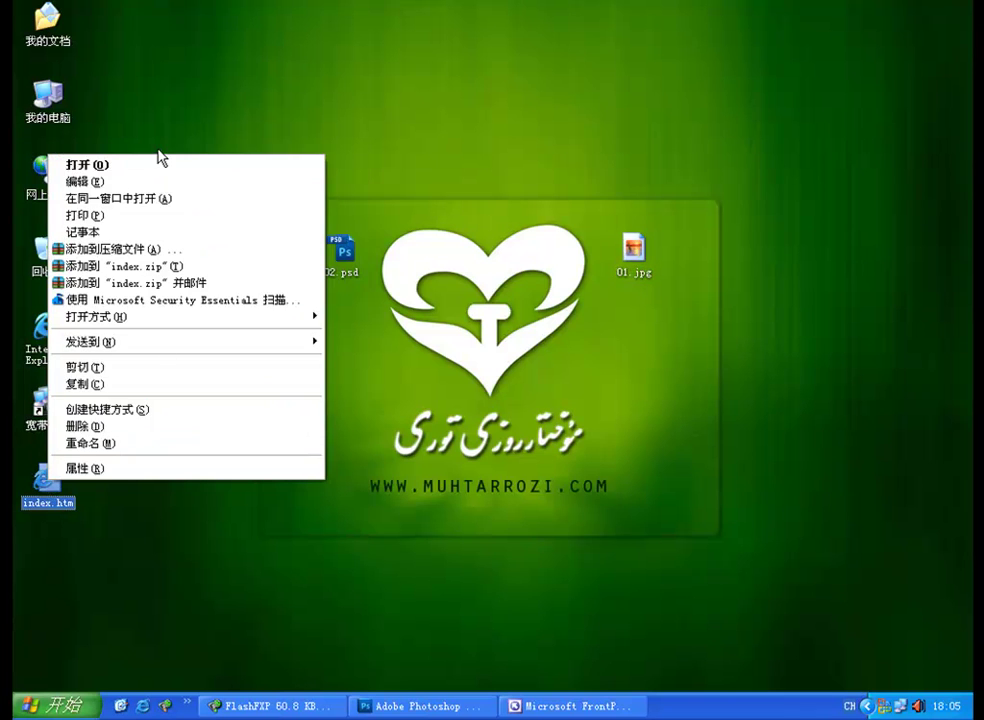
click(160, 164)
right_click(75, 465)
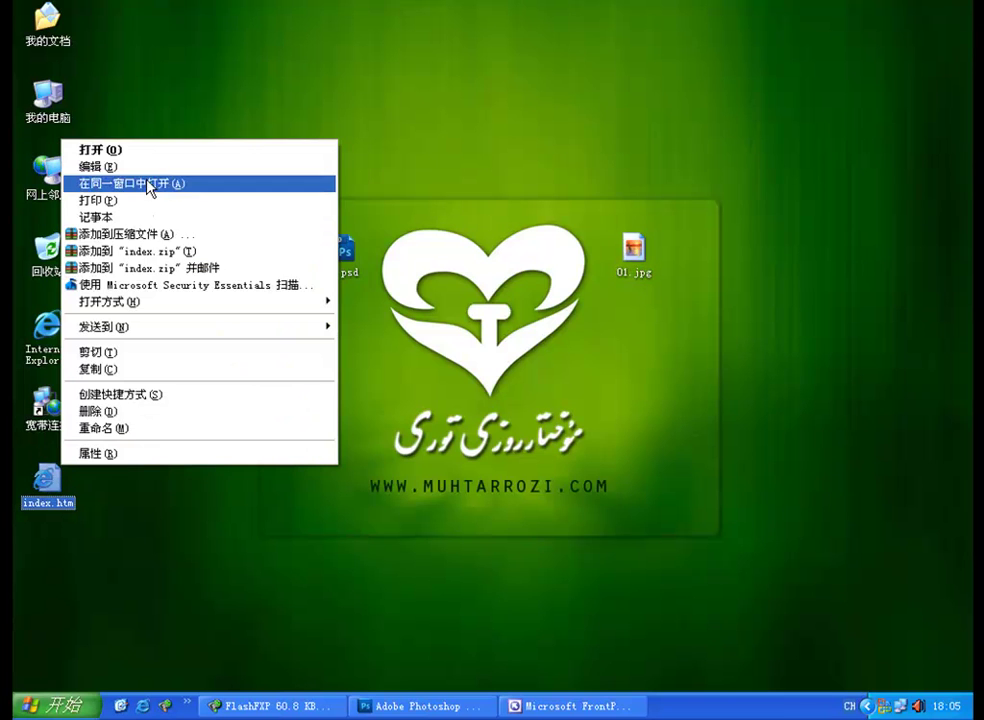
click(168, 153)
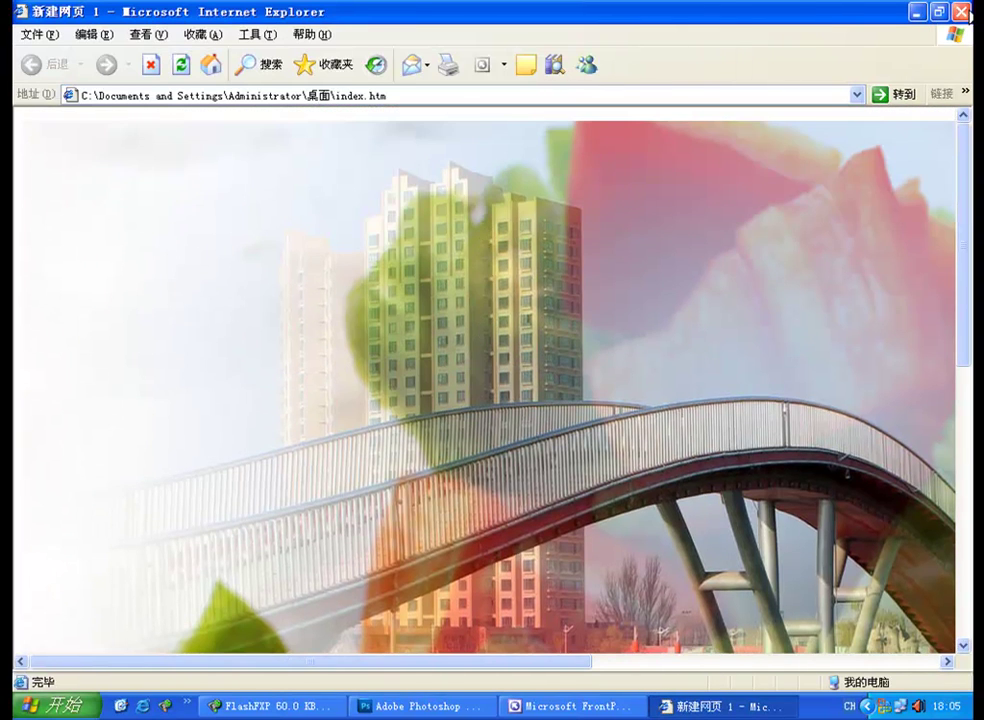
click(961, 11)
click(420, 706)
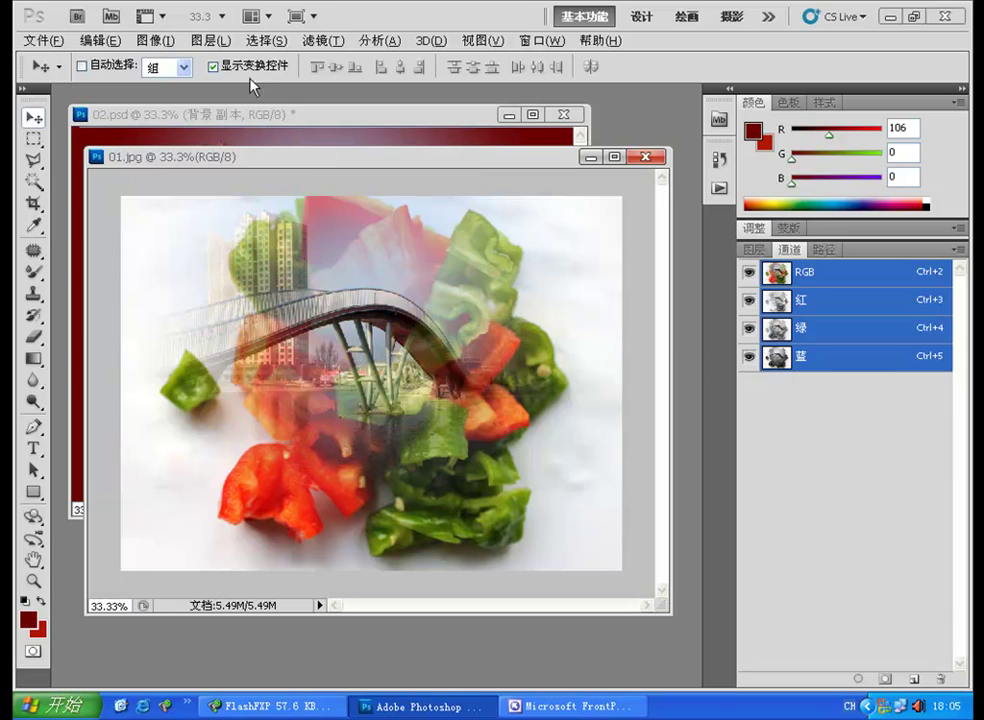
- Convert 01.jpg to CMYK colour mode and save it
click(155, 40)
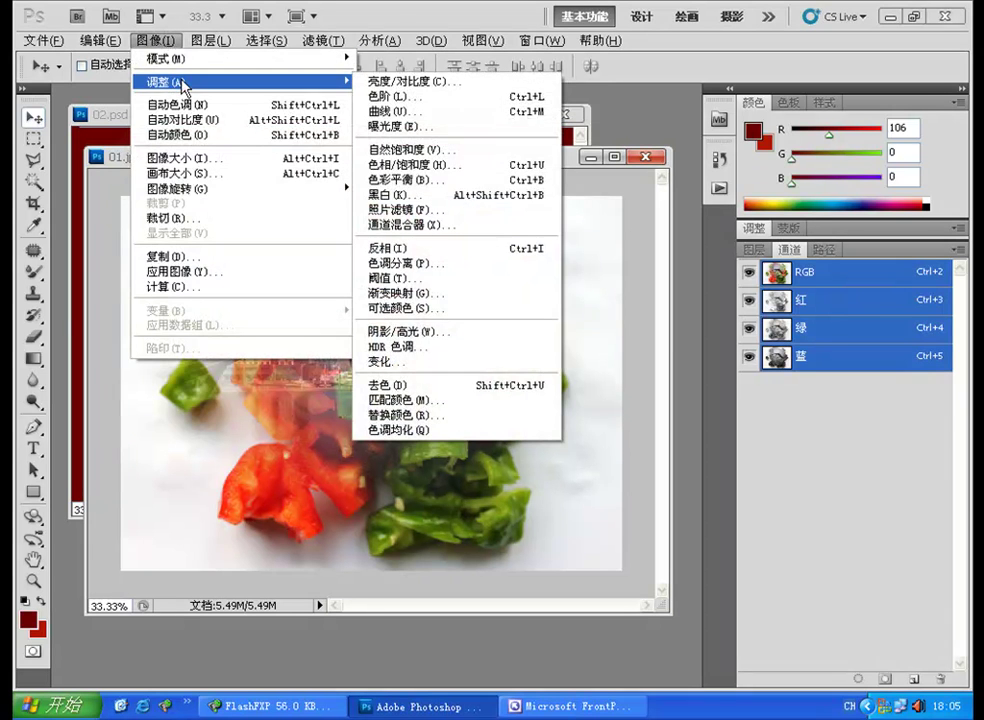
mouse_move(185, 58)
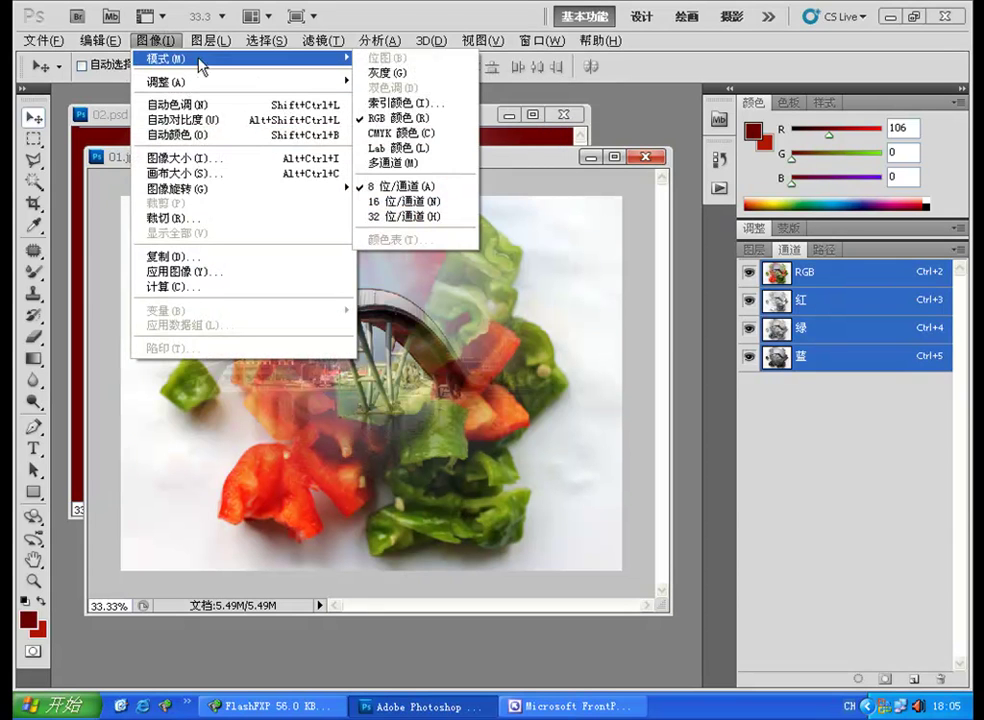
click(430, 141)
click(516, 305)
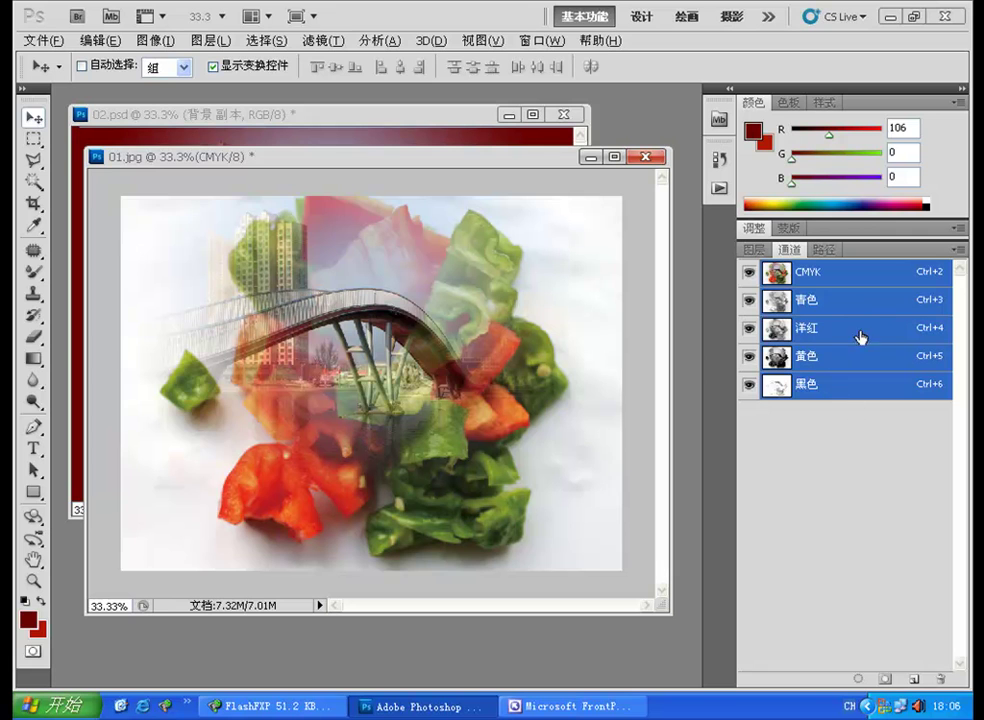
click(43, 41)
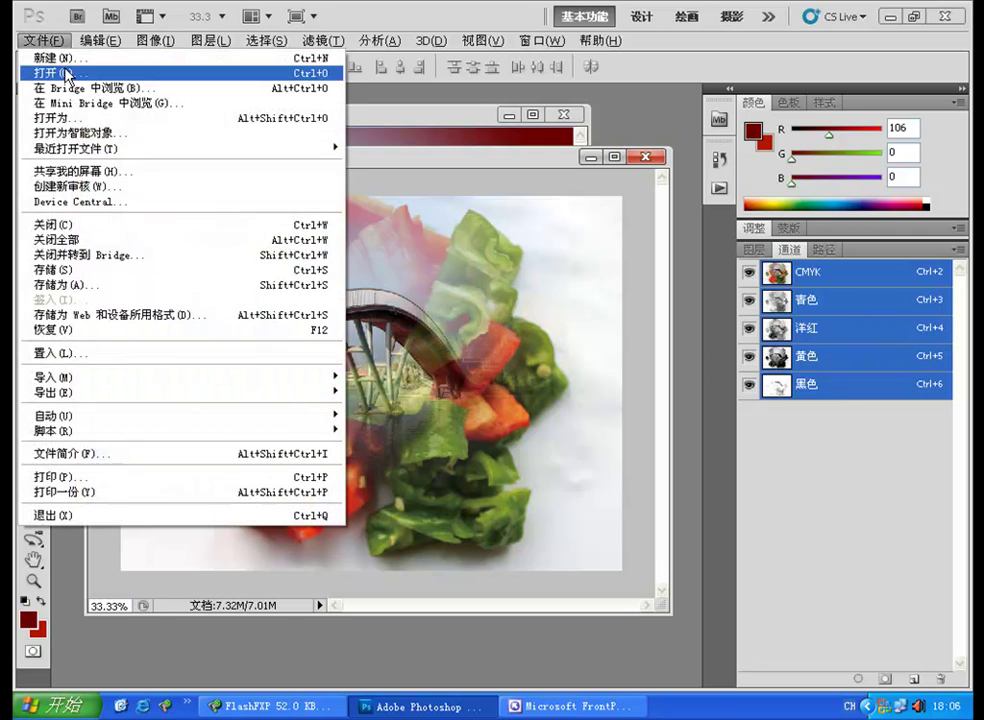
click(82, 271)
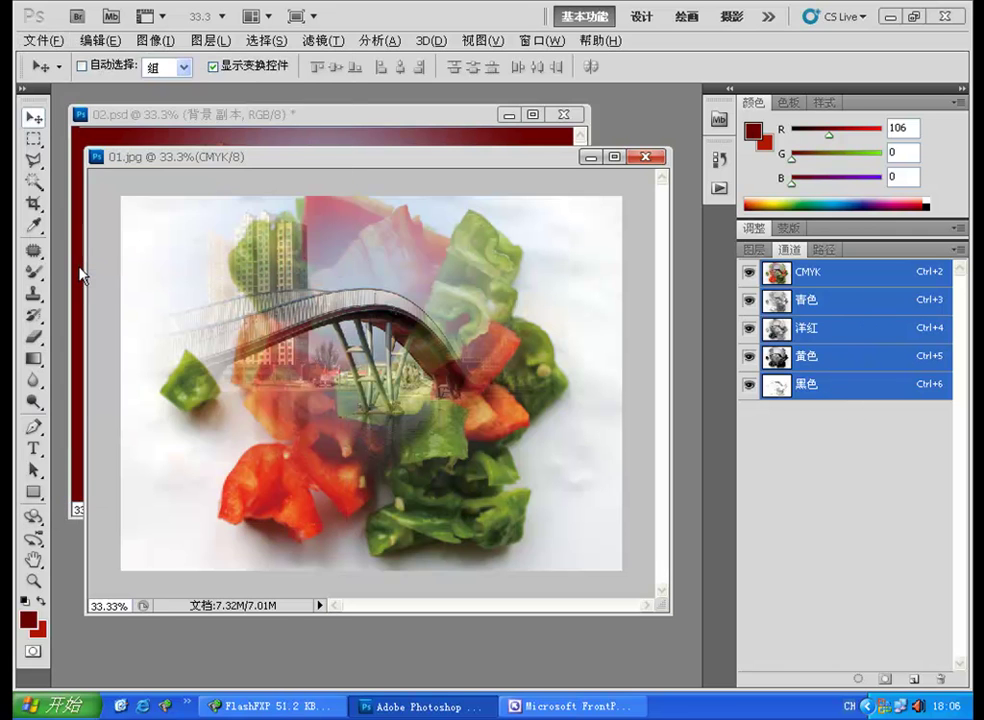
- Preview the saved 01.jpg from the desktop in the Windows picture viewer, and open index.htm in the browser to check it
click(914, 16)
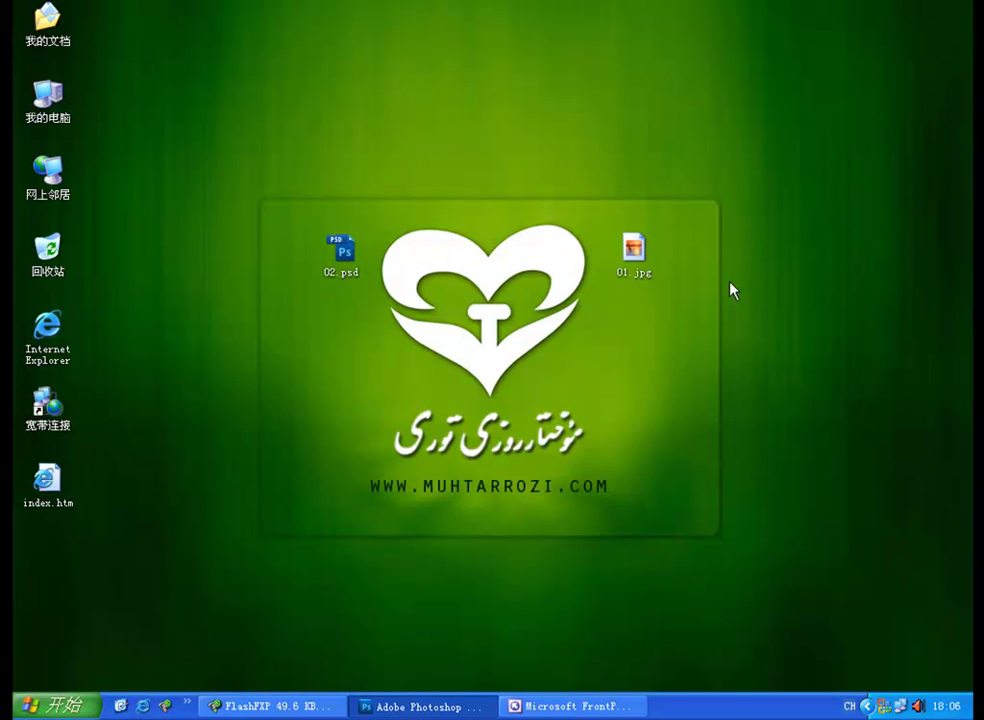
right_click(636, 251)
click(652, 253)
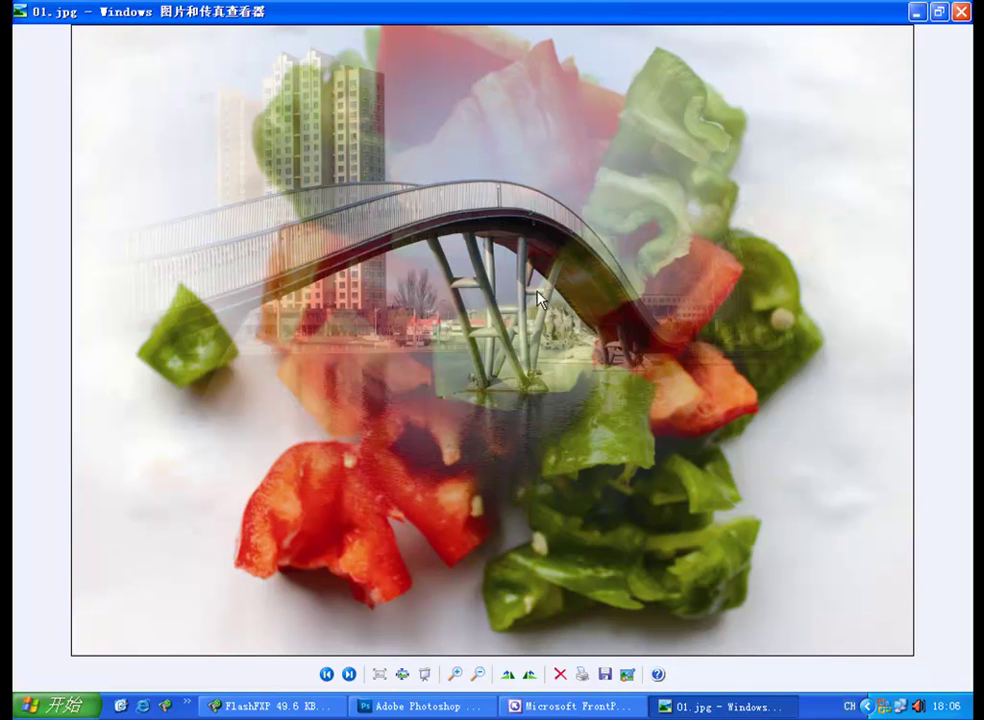
click(963, 14)
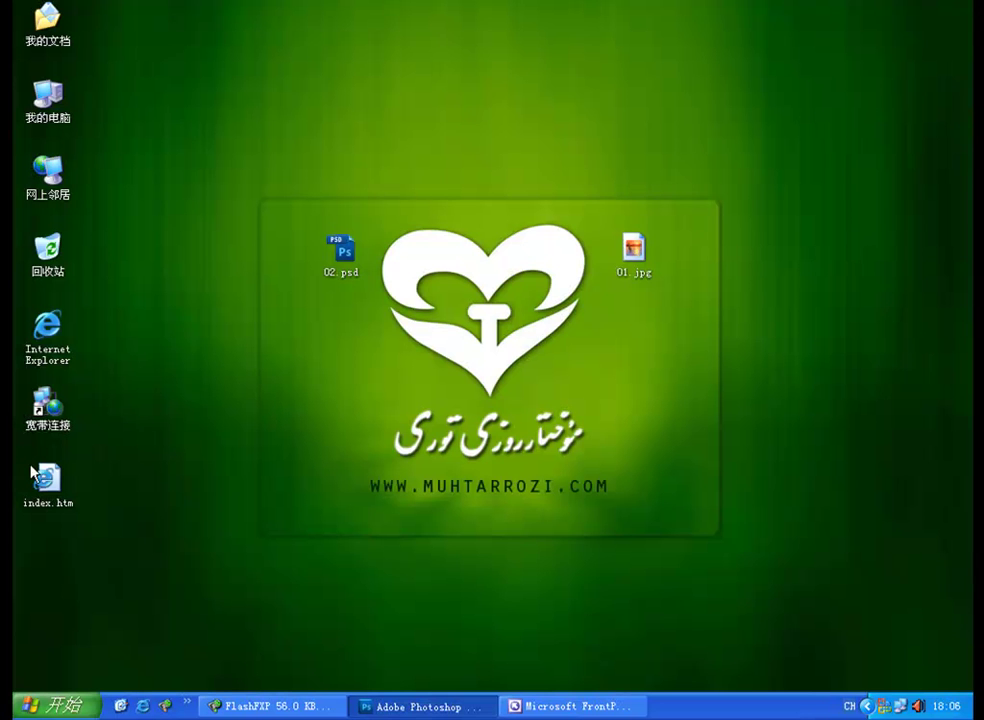
double_click(40, 476)
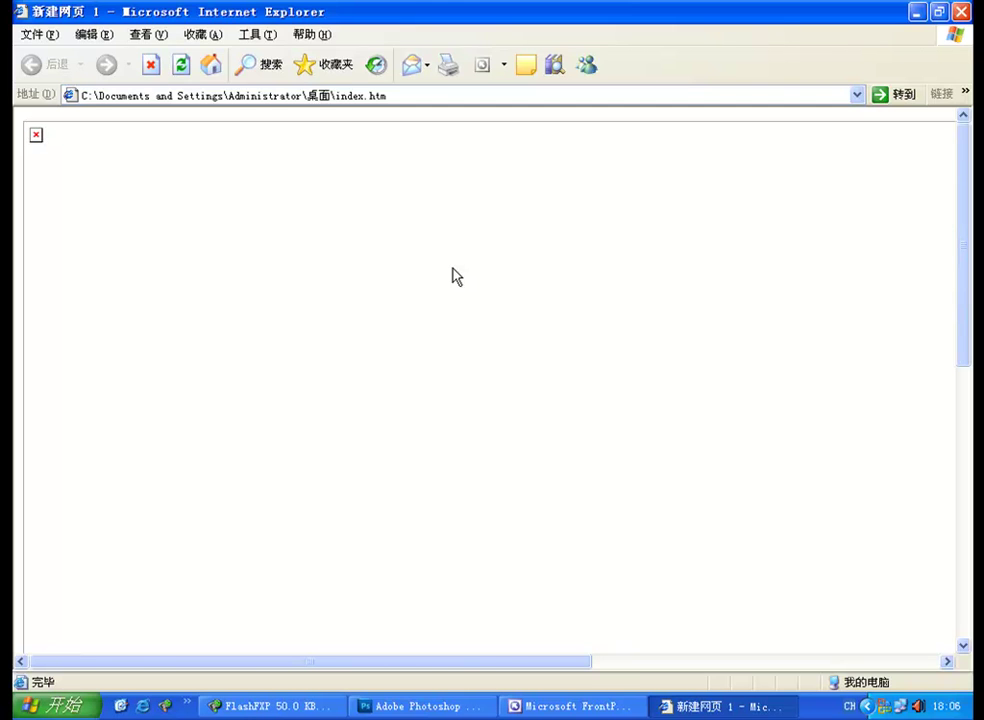
- Return to Photoshop, select 图层 1 in 02.psd, and shift the bridge image slightly
click(420, 706)
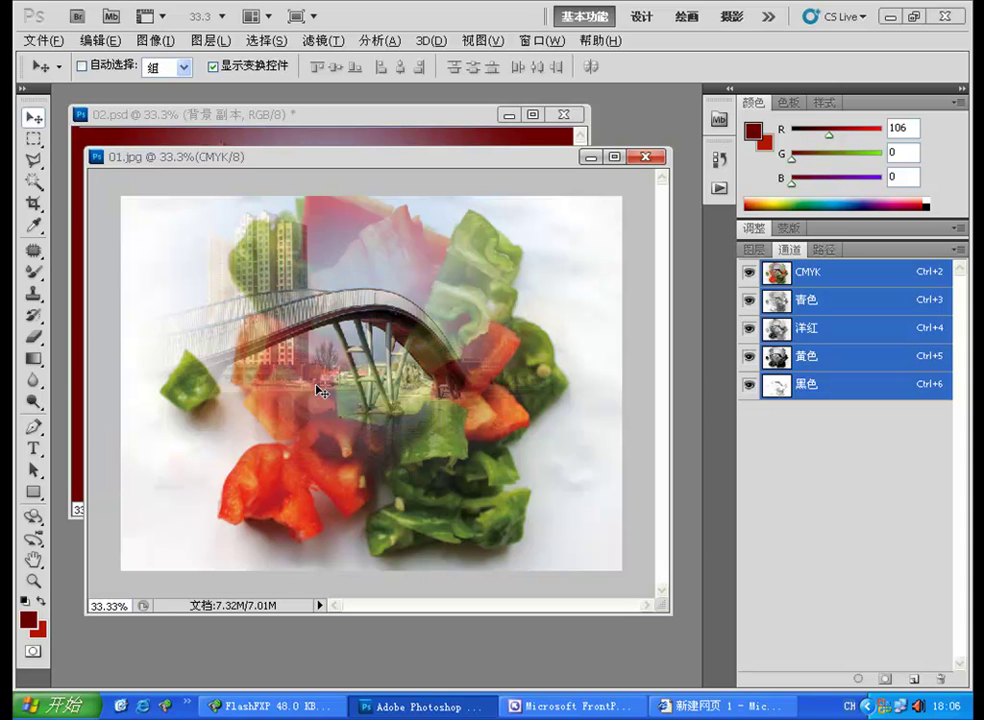
click(755, 250)
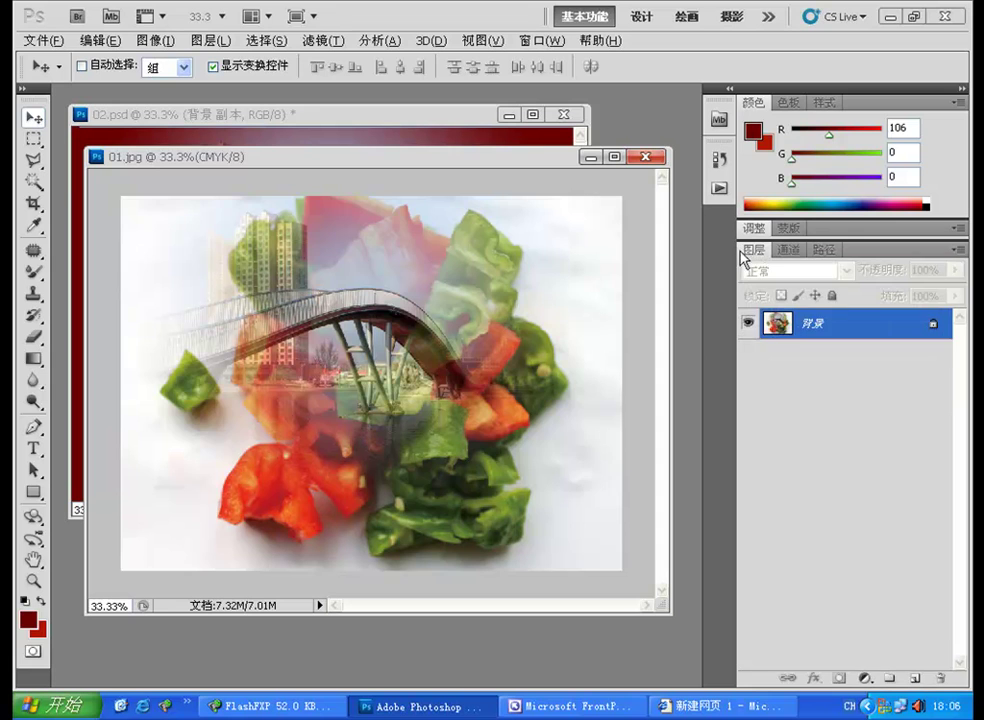
click(493, 141)
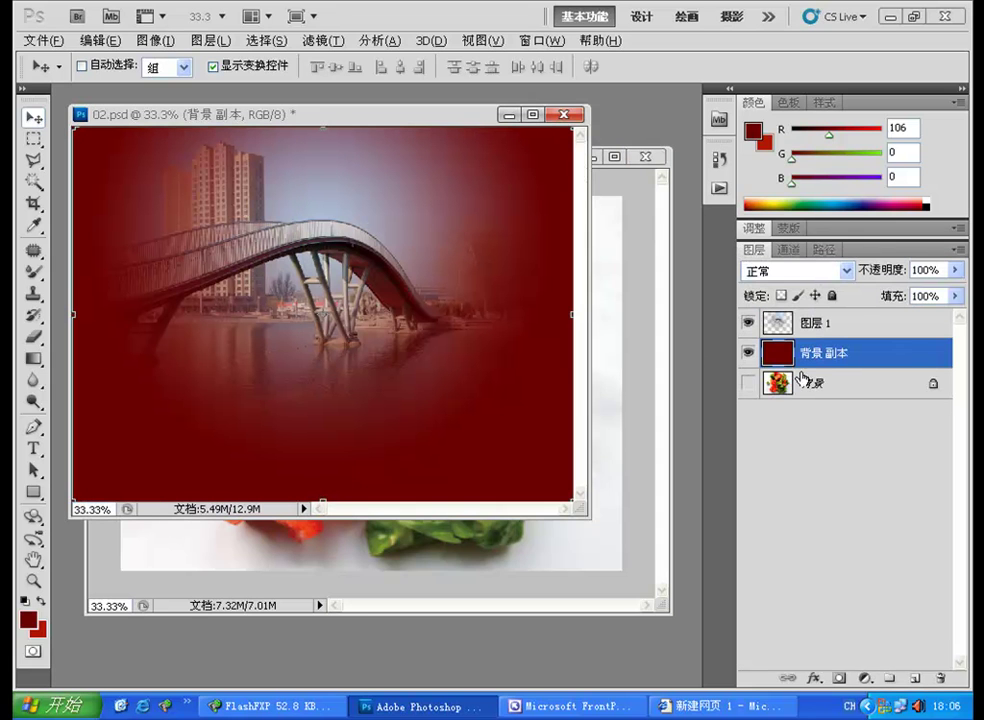
right_click(330, 249)
click(351, 256)
drag(307, 242, 331, 242)
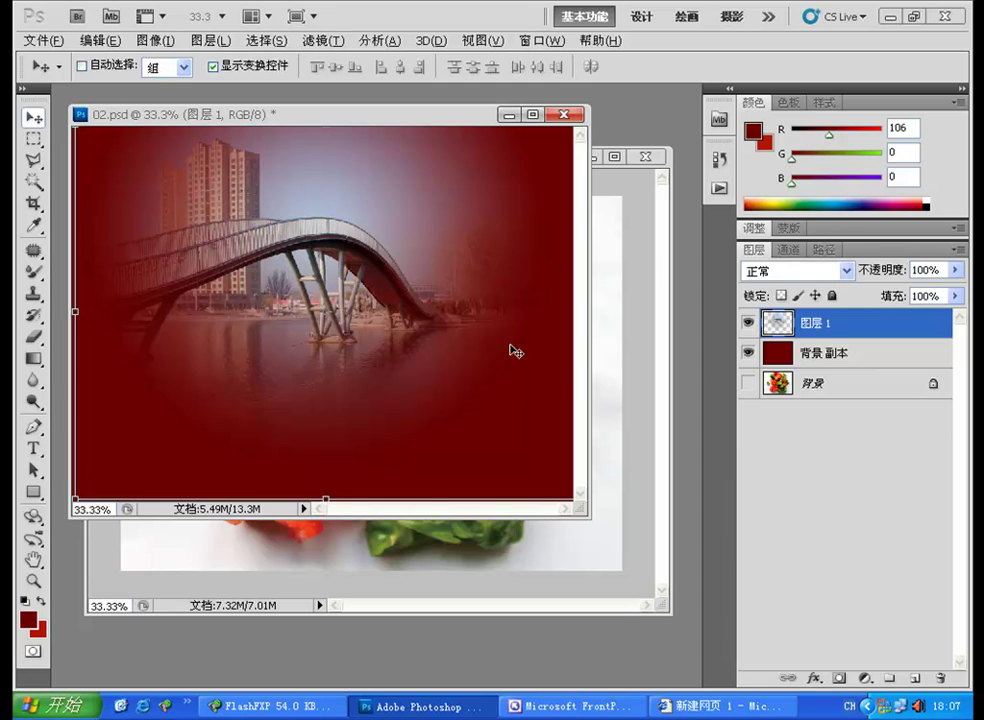
- Bring 01.jpg to the front and view its colour channels
click(613, 398)
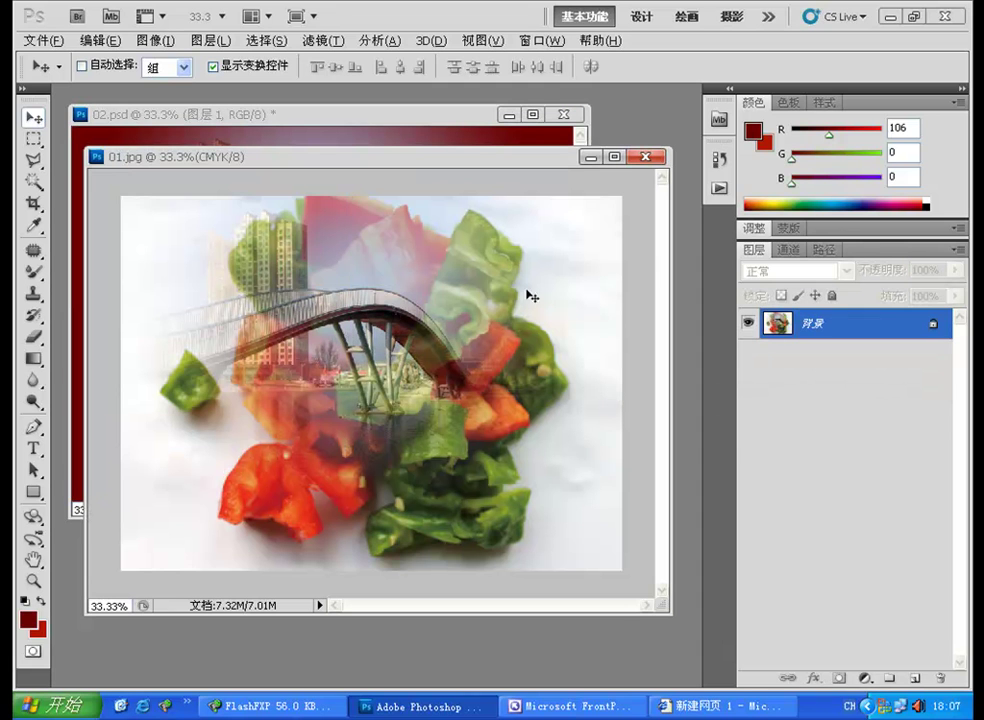
click(789, 250)
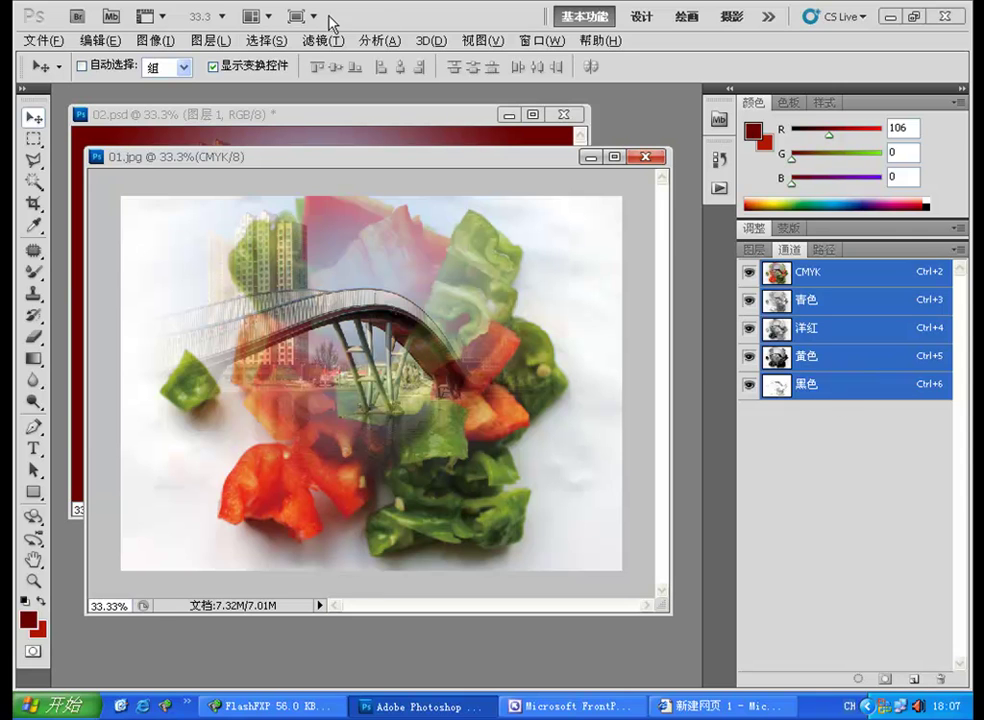
click(266, 40)
click(200, 311)
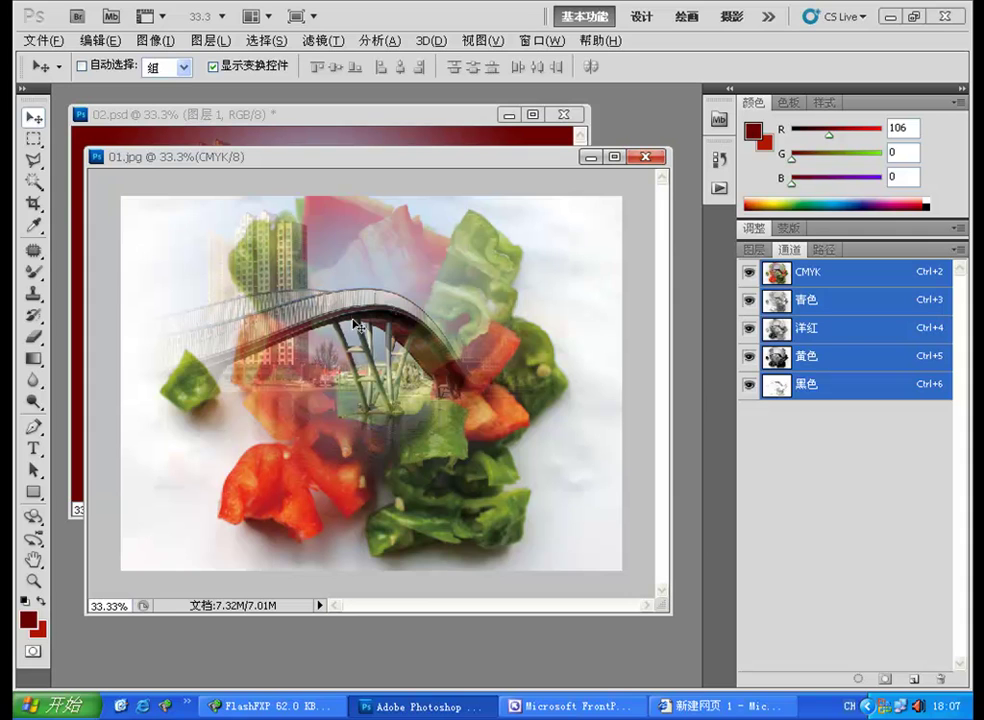